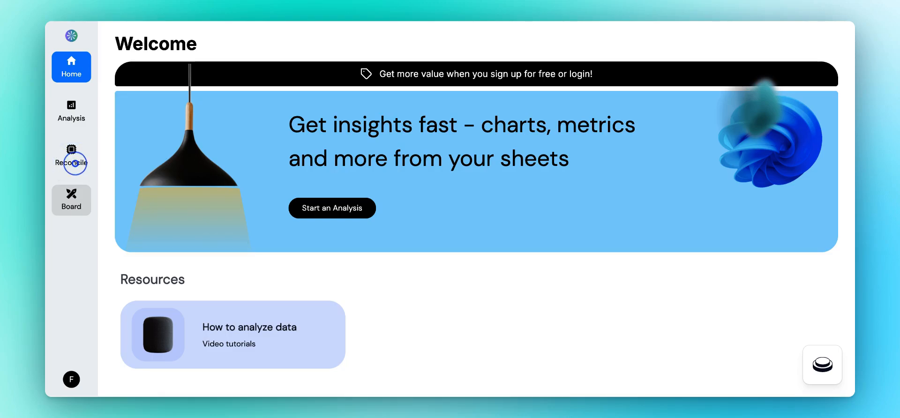
# Step: Start a new reconciliation pipeline and upload JetBlue Reconciliation Report.csv as its master file
pyautogui.click(76, 164)
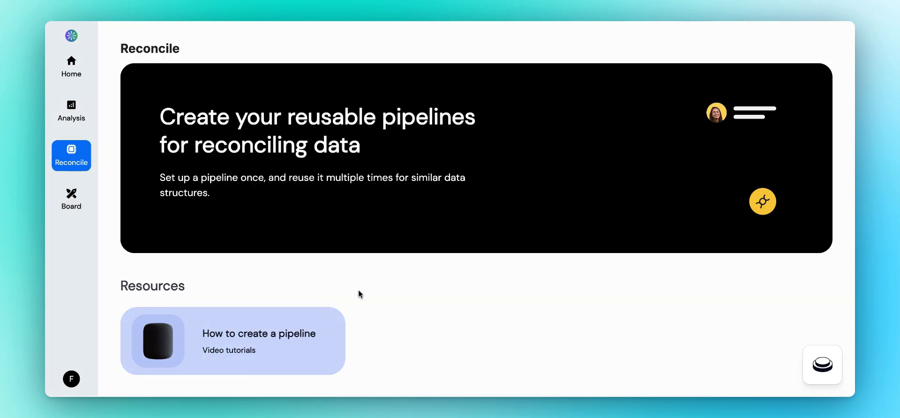
pyautogui.scroll(-3, 381, 320)
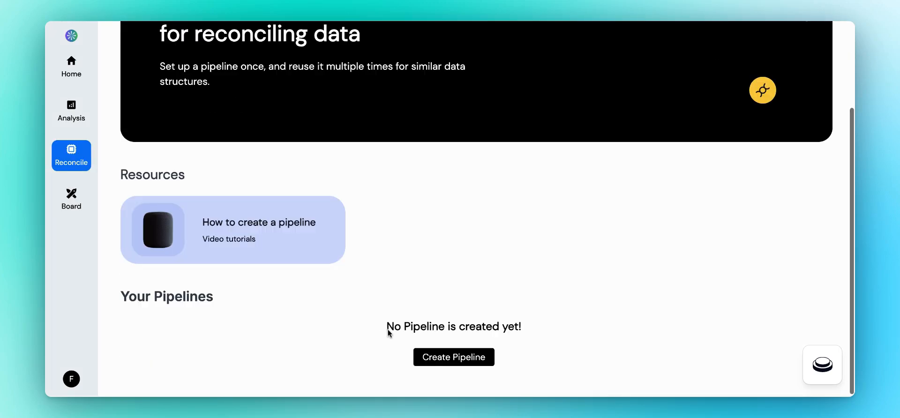
pyautogui.click(446, 358)
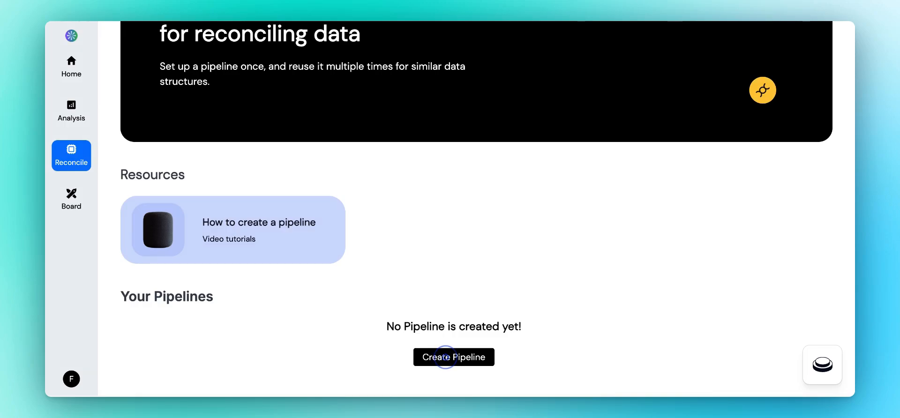
pyautogui.click(446, 357)
pyautogui.click(450, 360)
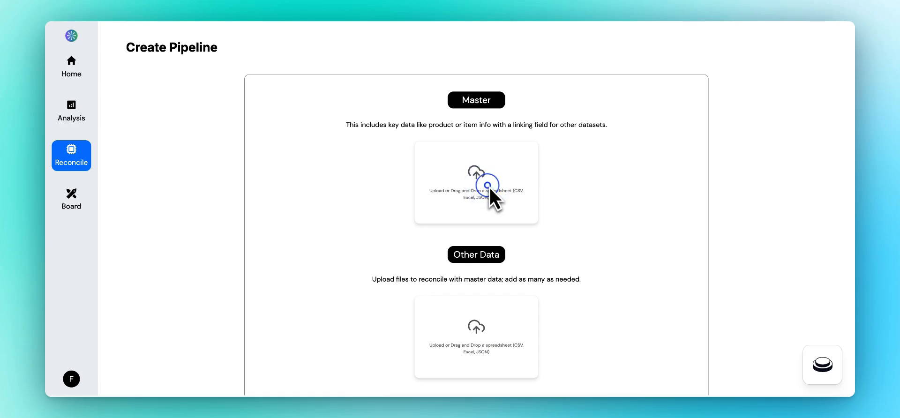
pyautogui.click(489, 187)
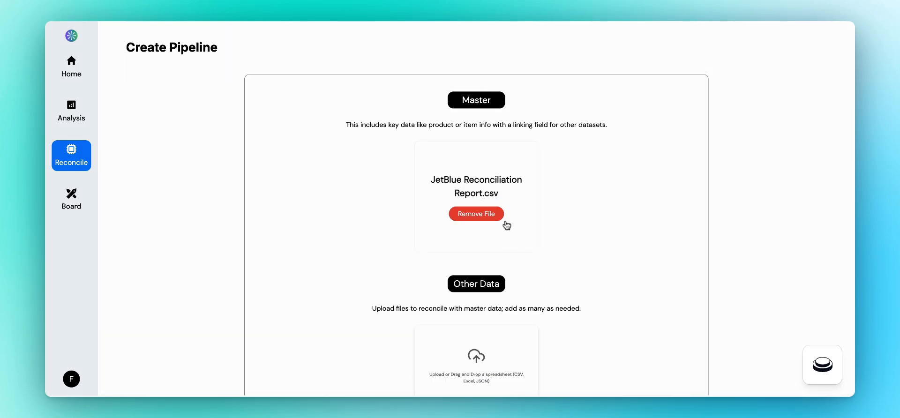
# Step: Upload AfterPay settlements-781522010624170824.csv and ATOMESG.csv as the other data files to reconcile with the master
pyautogui.scroll(-4, 543, 265)
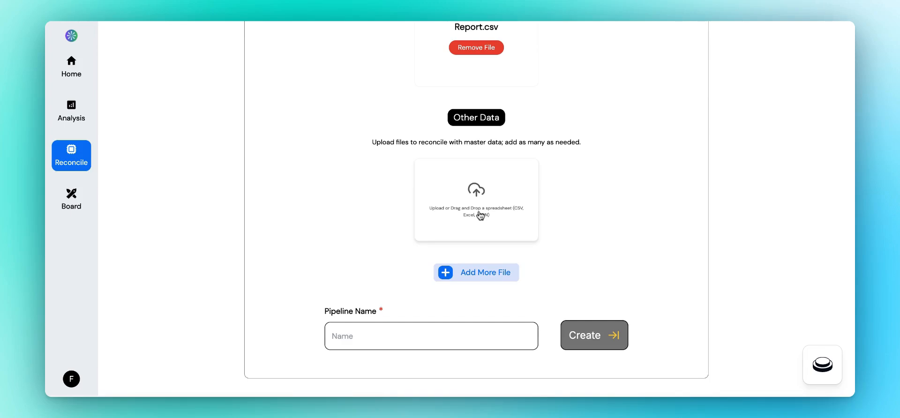
pyautogui.click(478, 211)
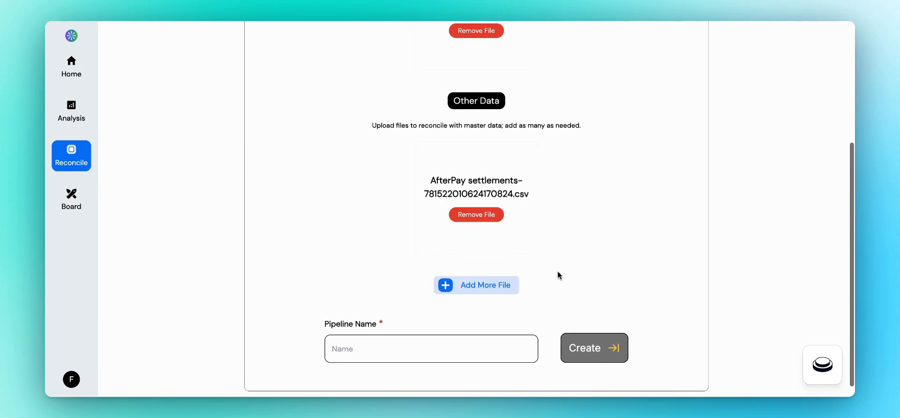
pyautogui.scroll(-1, 516, 277)
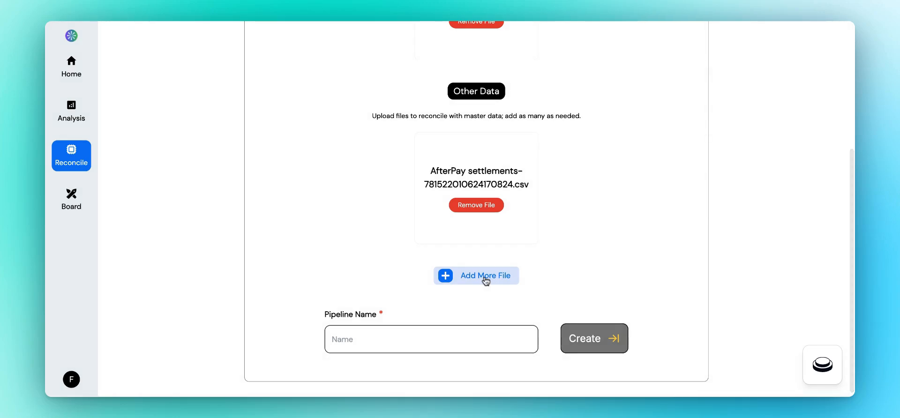
pyautogui.click(485, 276)
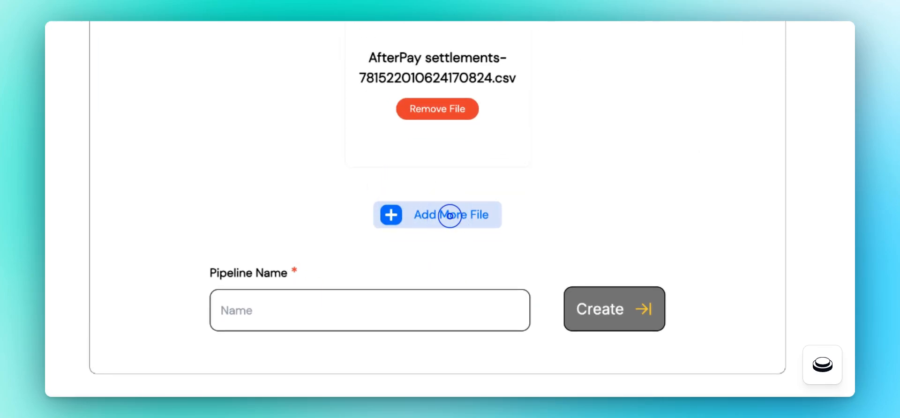
pyautogui.click(450, 209)
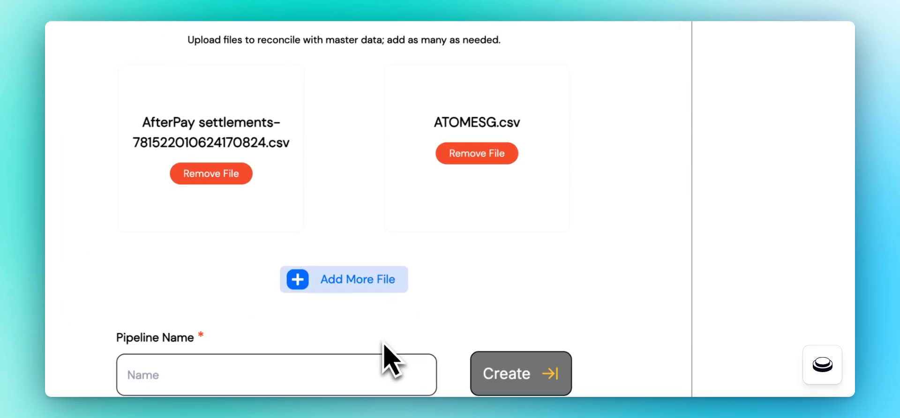
# Step: Name the pipeline "JetBlue Bookings" and create it
pyautogui.click(333, 366)
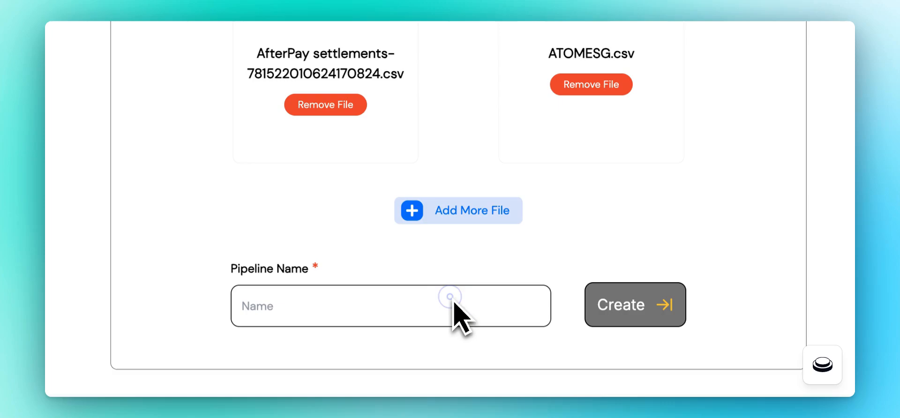
pyautogui.click(450, 297)
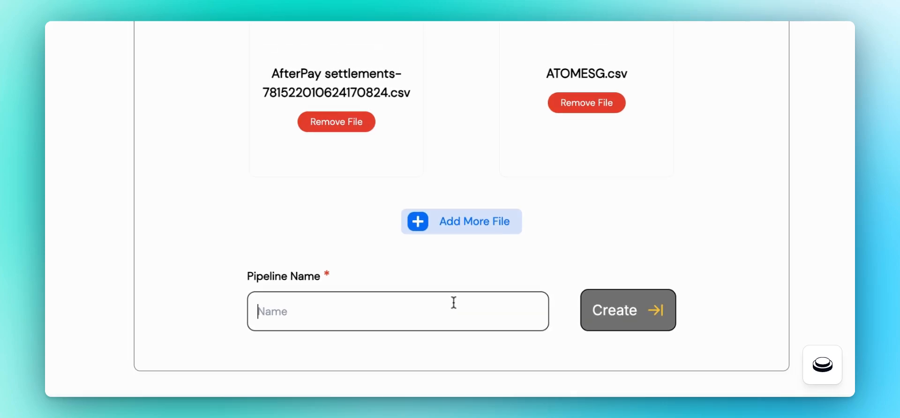
pyautogui.write('JetBlue B')
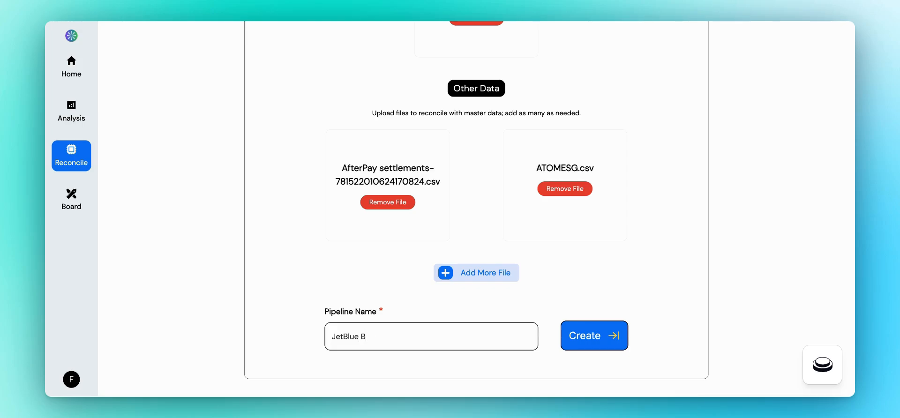
pyautogui.write('ookings')
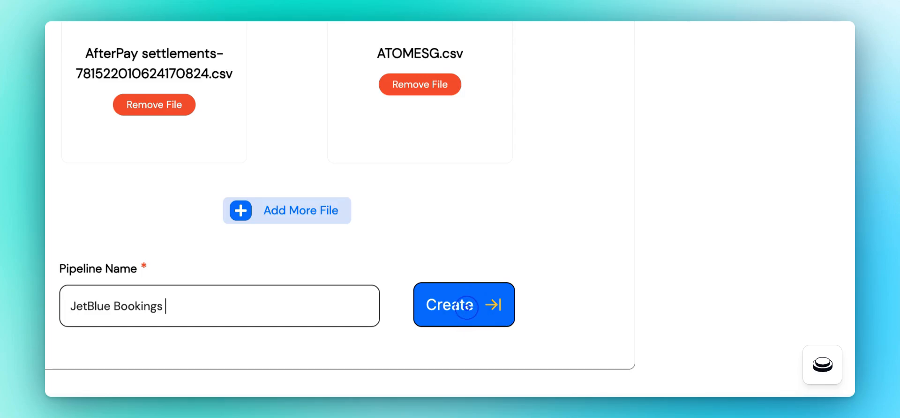
pyautogui.click(467, 307)
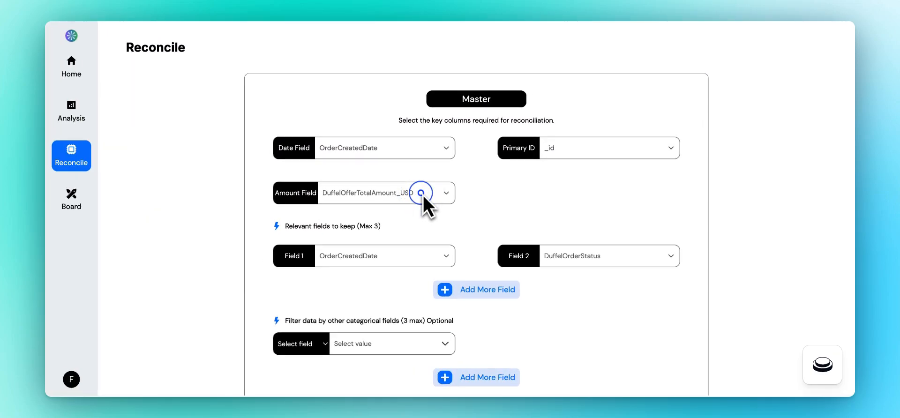
# Step: Set the master data's amount field to DuffelOfferTotalAmount_LC
pyautogui.click(422, 193)
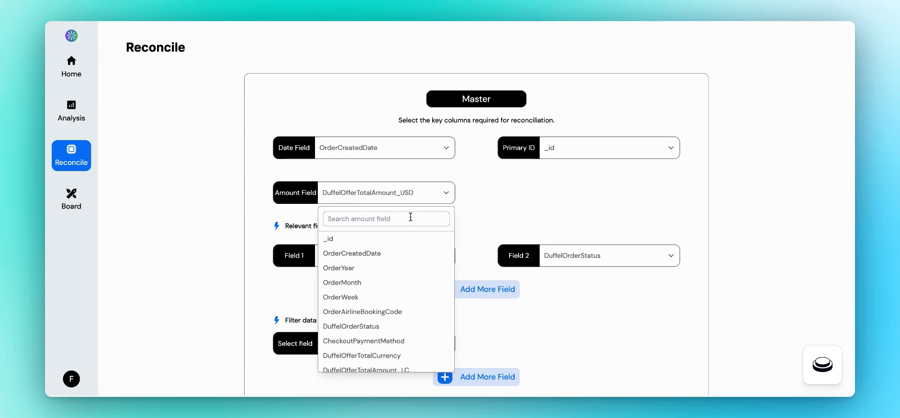
pyautogui.scroll(-1, 408, 301)
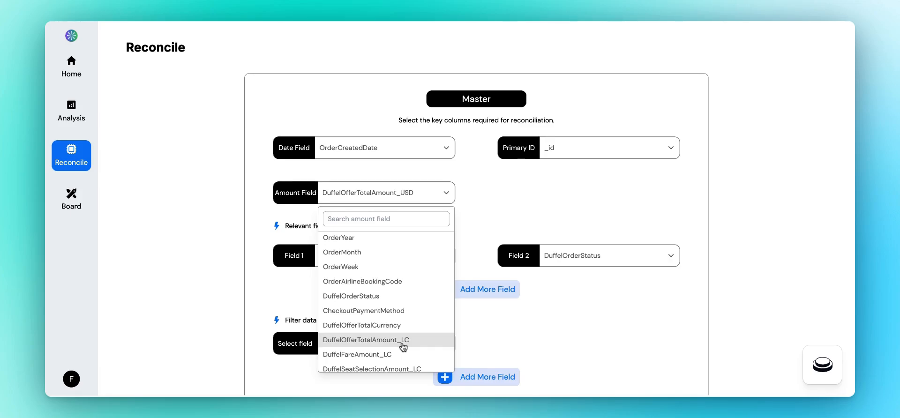
pyautogui.click(402, 344)
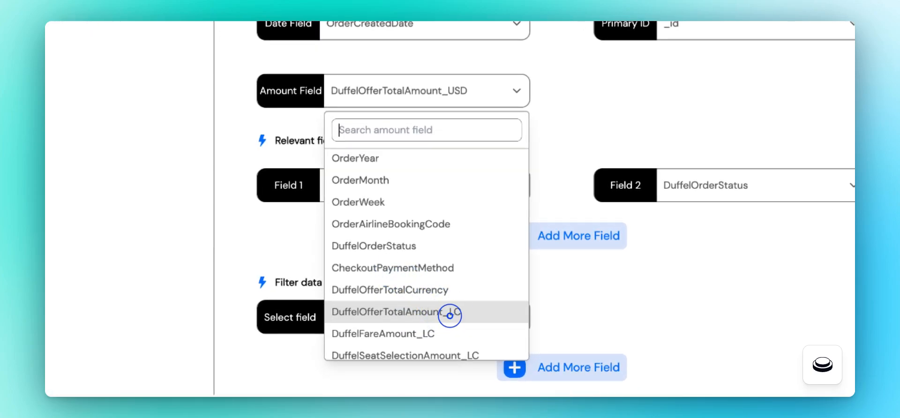
# Step: Set Field 1 of the master's relevant fields to keep to CheckoutPaymentMethod
pyautogui.scroll(-2, 448, 243)
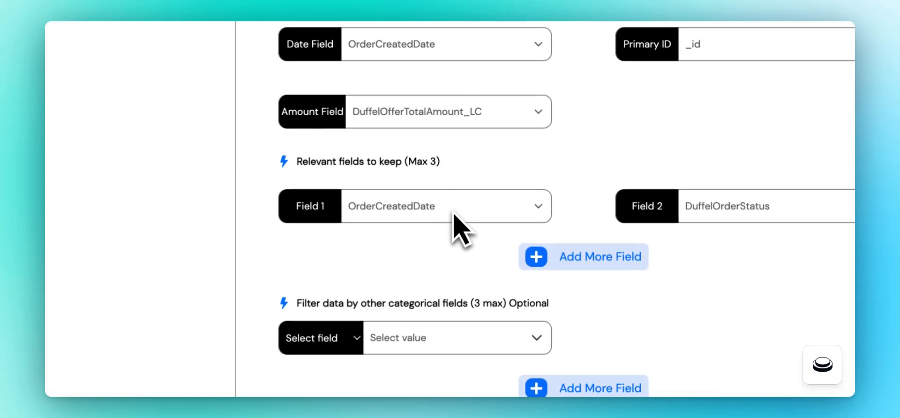
pyautogui.click(428, 188)
pyautogui.click(452, 213)
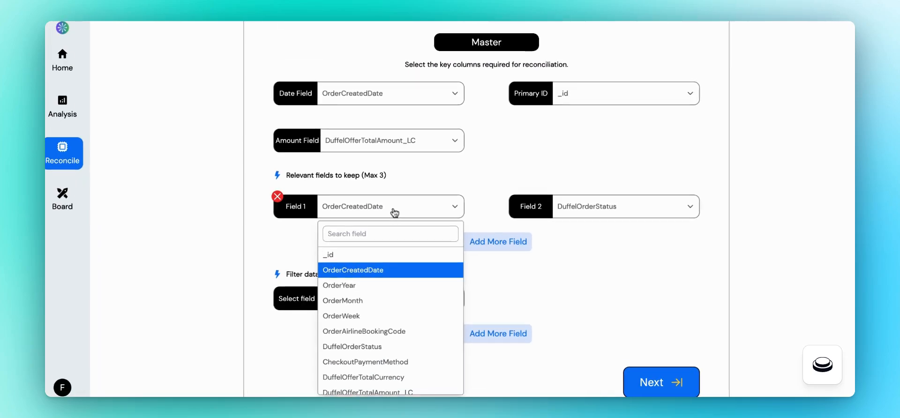
pyautogui.scroll(-1, 398, 328)
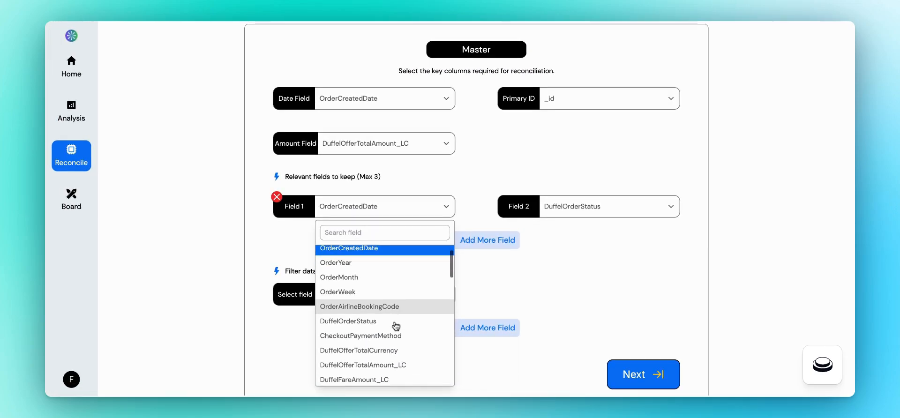
pyautogui.scroll(-5, 396, 327)
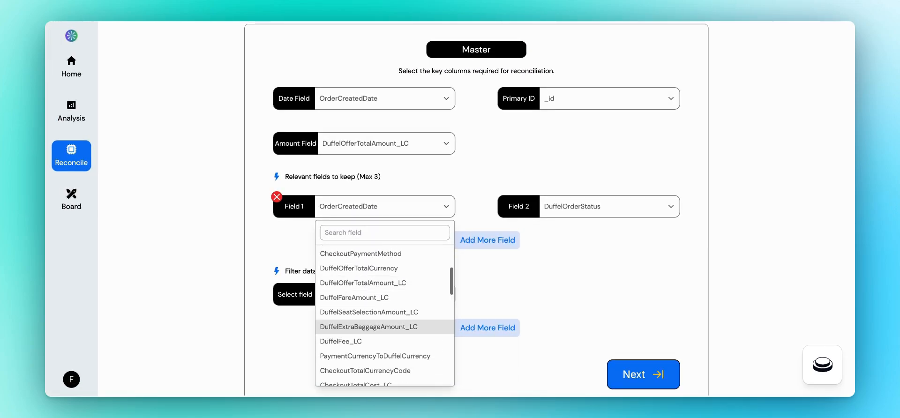
pyautogui.scroll(-5, 399, 314)
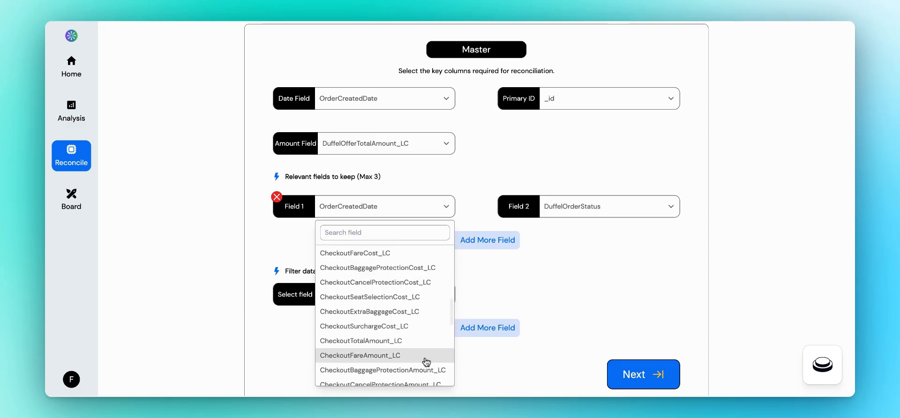
pyautogui.scroll(-5, 426, 362)
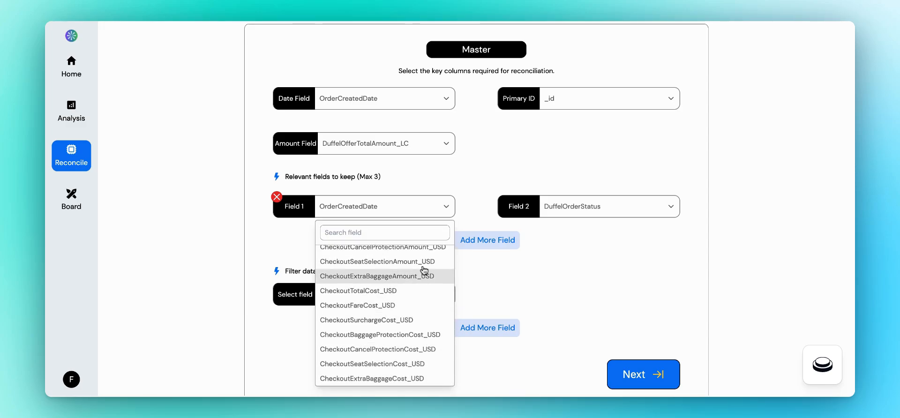
pyautogui.click(398, 237)
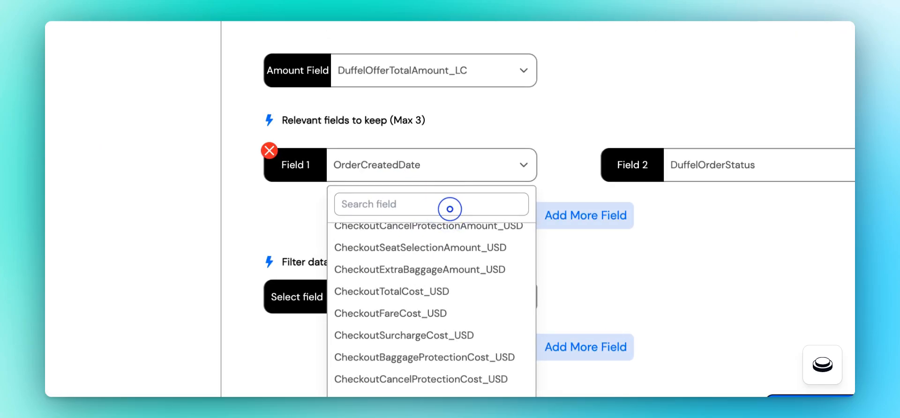
pyautogui.write('ty')
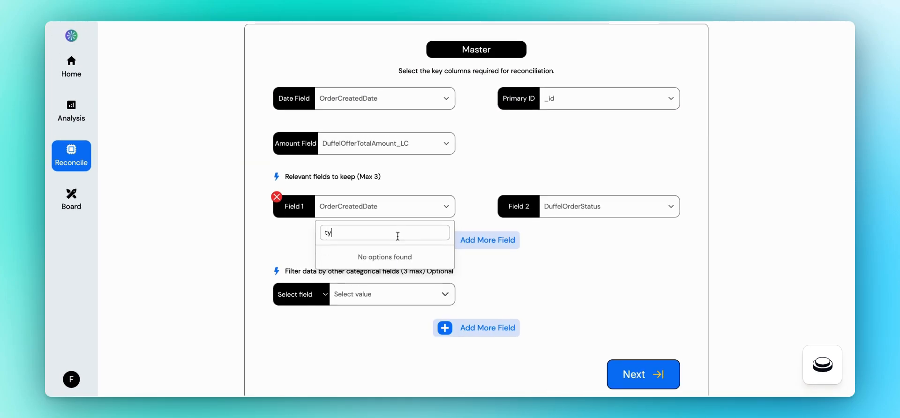
pyautogui.press('BackSpace')
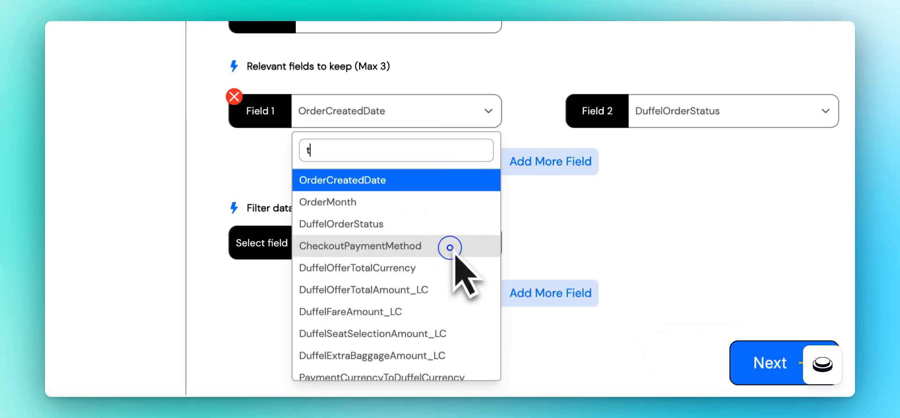
pyautogui.click(450, 247)
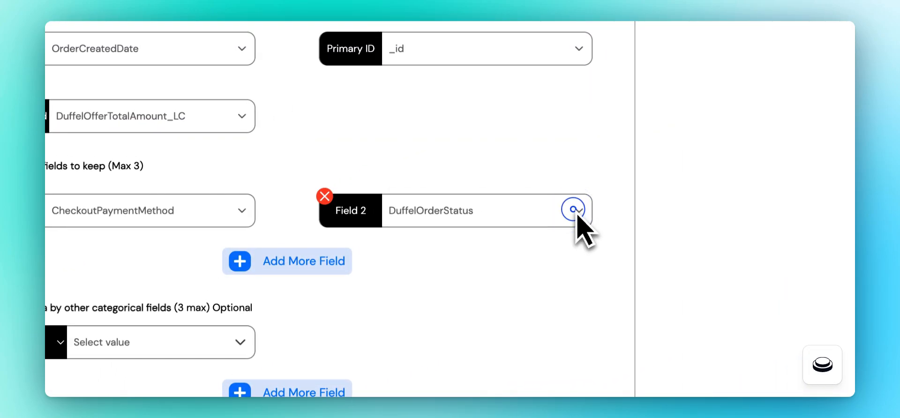
# Step: Set Field 2 of the master's relevant fields to keep to OrderMonth
pyautogui.click(575, 211)
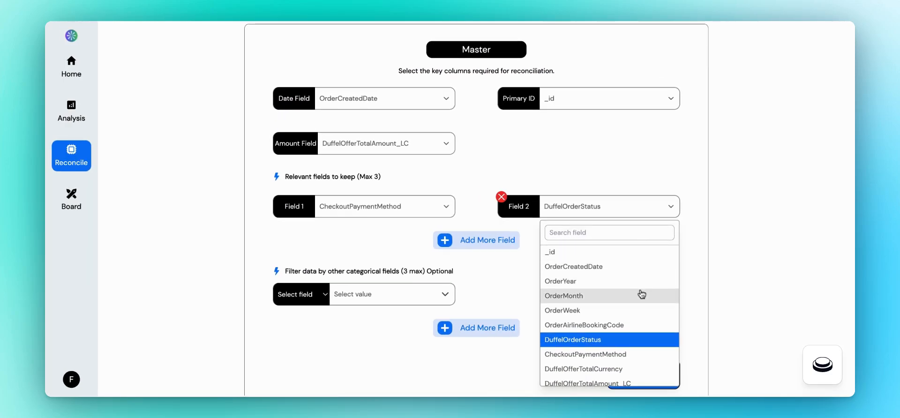
pyautogui.scroll(-3, 642, 294)
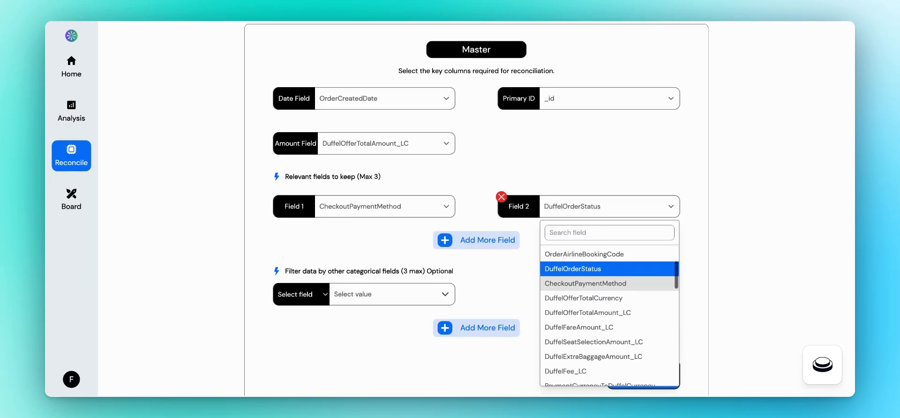
pyautogui.scroll(-5, 610, 285)
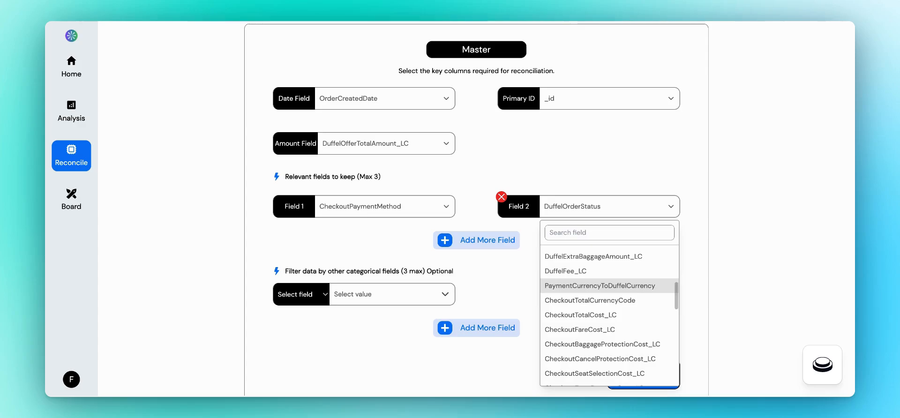
pyautogui.scroll(-5, 609, 288)
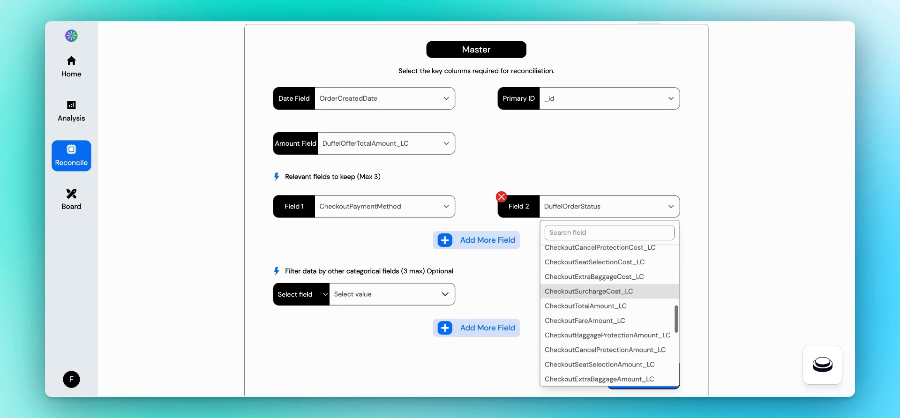
pyautogui.scroll(-5, 610, 291)
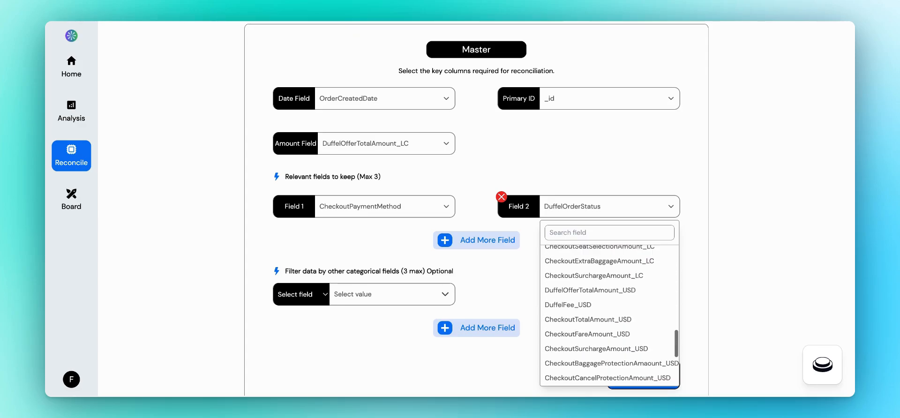
pyautogui.scroll(-1, 609, 286)
pyautogui.scroll(10, 609, 281)
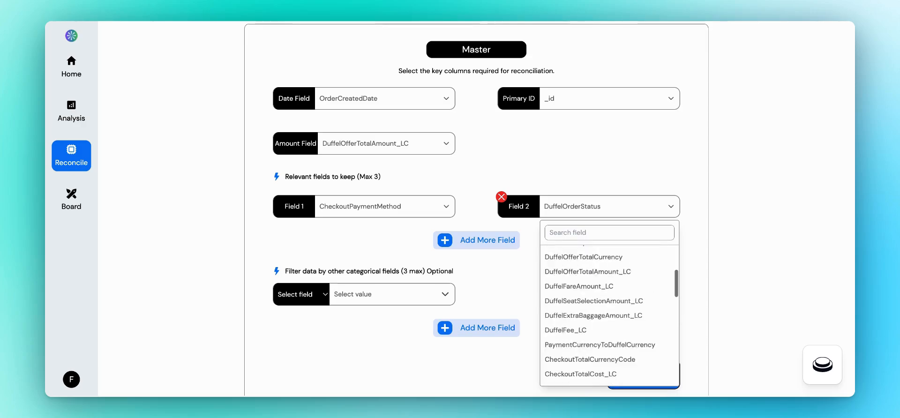
pyautogui.write('q')
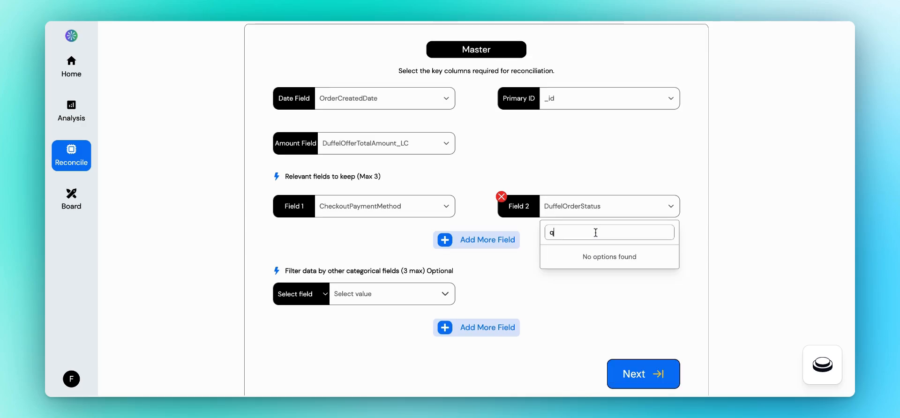
pyautogui.press('BackSpace')
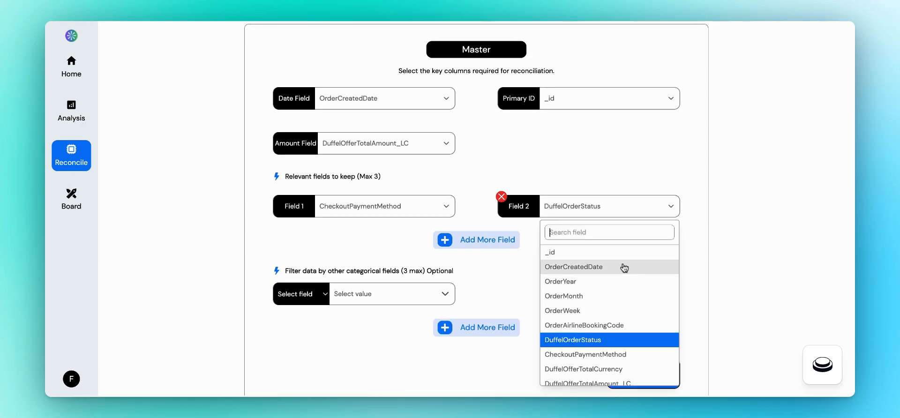
pyautogui.scroll(-1, 646, 316)
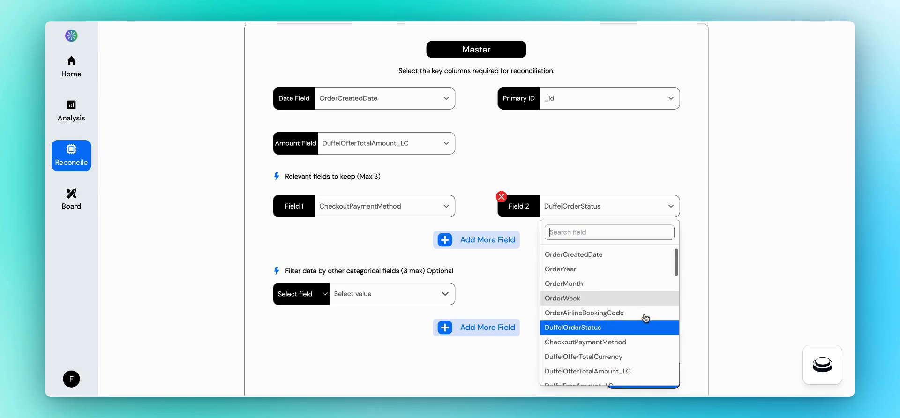
pyautogui.click(631, 283)
# Step: Remove the master's empty categorical filter and proceed to the Afterpay column settings
pyautogui.moveTo(275, 284)
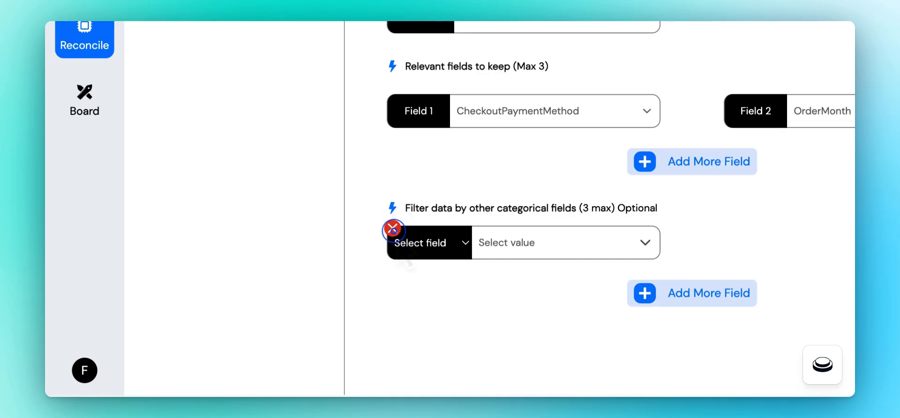
pyautogui.click(393, 229)
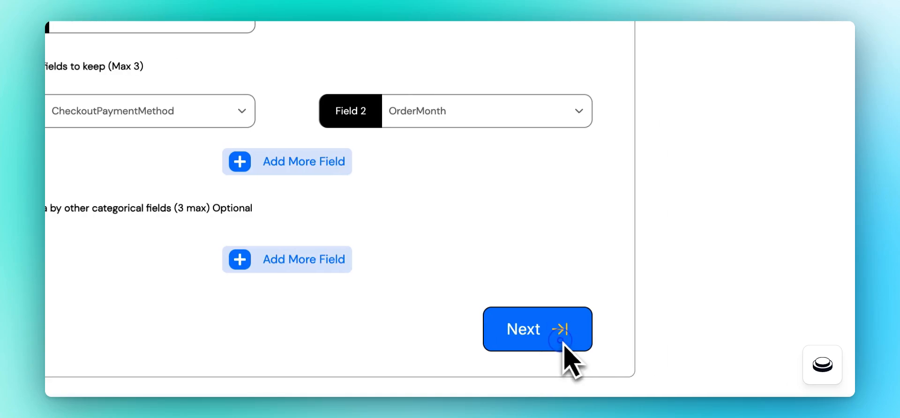
pyautogui.click(563, 343)
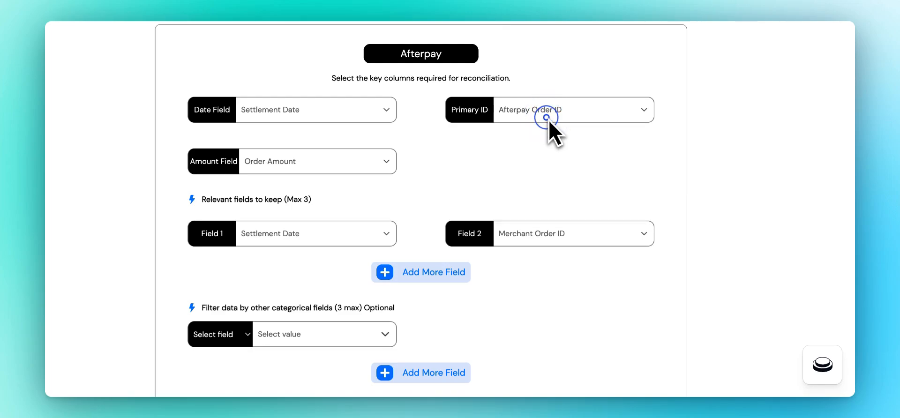
# Step: Set Afterpay's primary ID to Merchant Order ID and choose Order Amount as its amount field
pyautogui.click(546, 117)
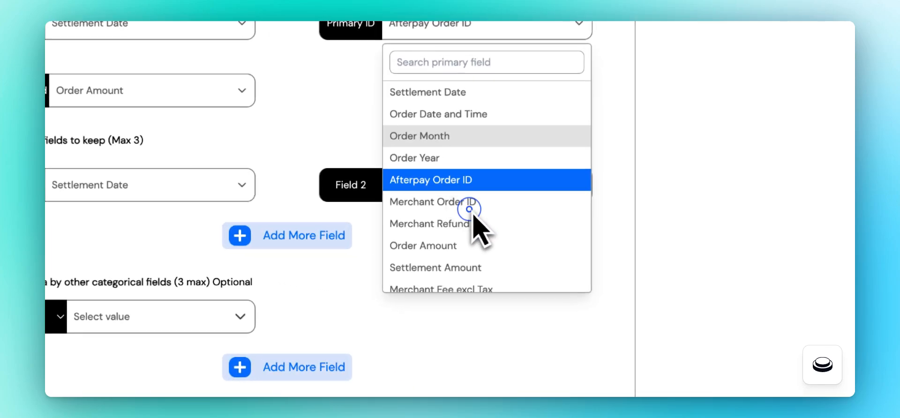
pyautogui.click(469, 205)
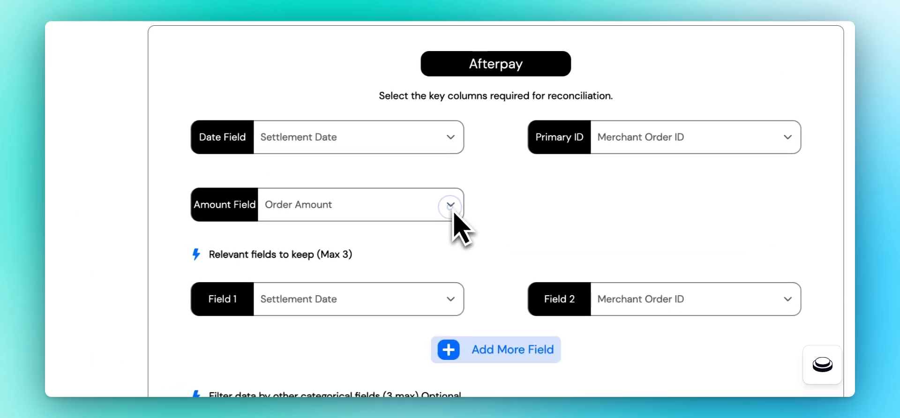
pyautogui.click(451, 207)
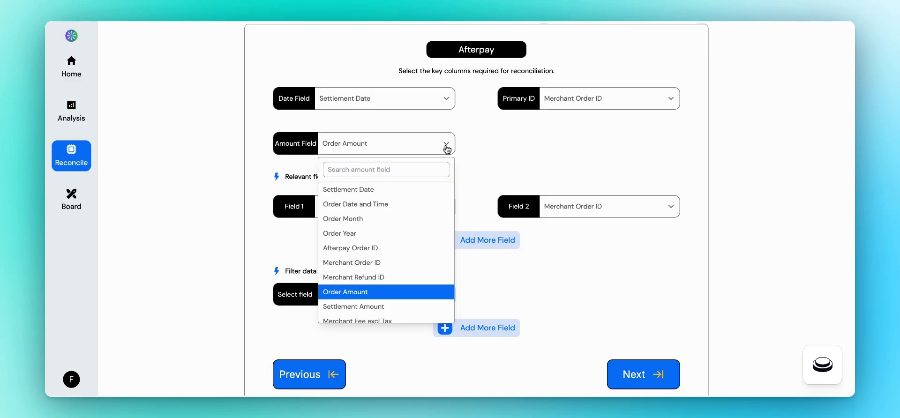
pyautogui.scroll(-1, 432, 269)
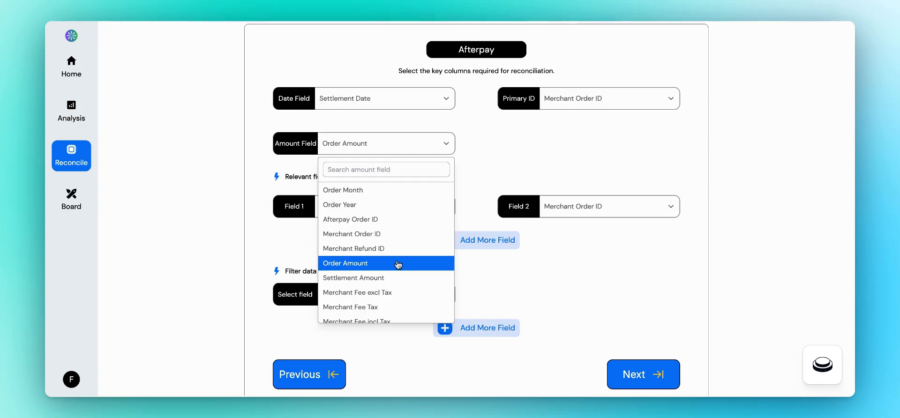
pyautogui.click(397, 262)
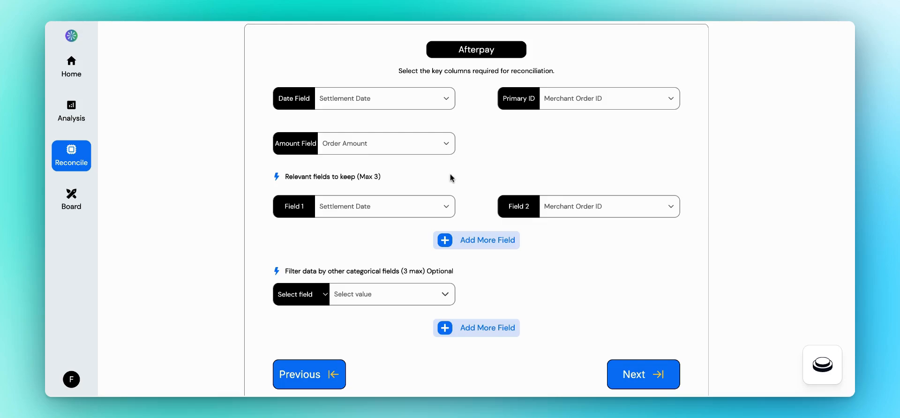
# Step: Keep Type as Afterpay's only relevant field, removing Field 2 and the empty categorical filter
pyautogui.scroll(-1, 457, 180)
pyautogui.scroll(-1, 459, 183)
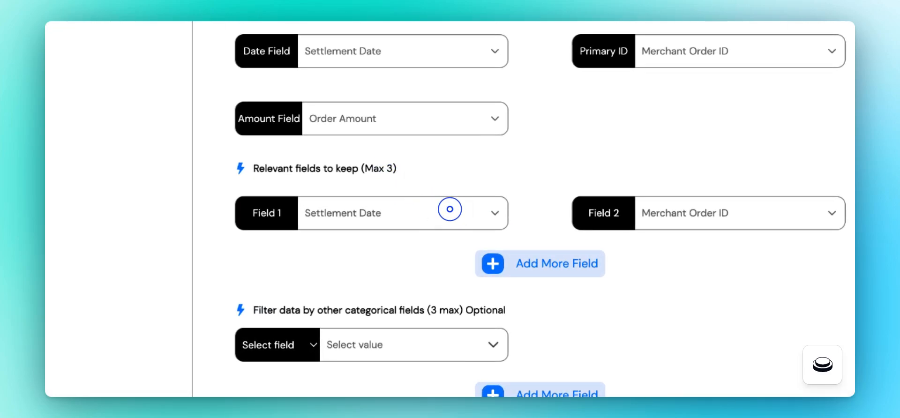
pyautogui.click(450, 211)
pyautogui.write('t')
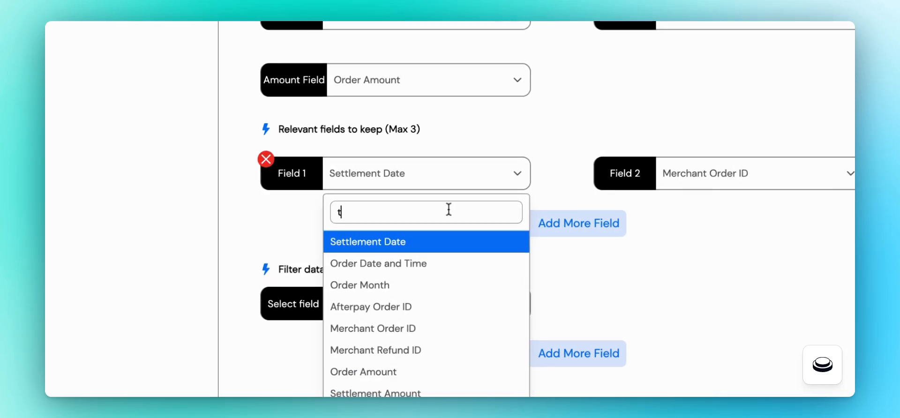
pyautogui.write('y')
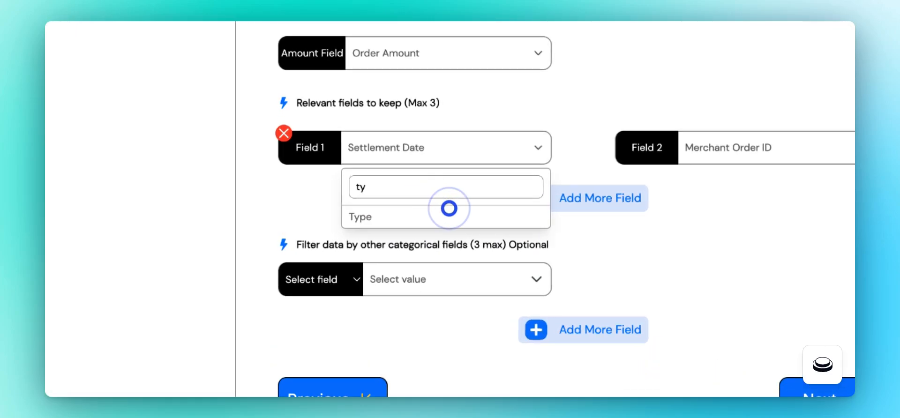
pyautogui.click(451, 213)
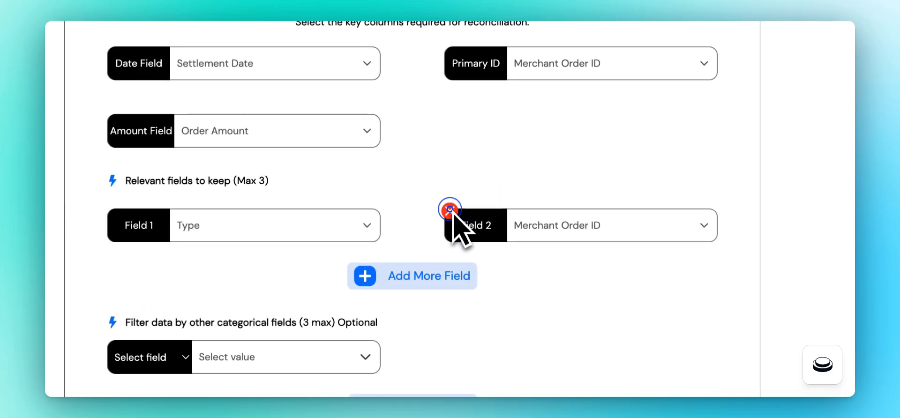
pyautogui.click(450, 211)
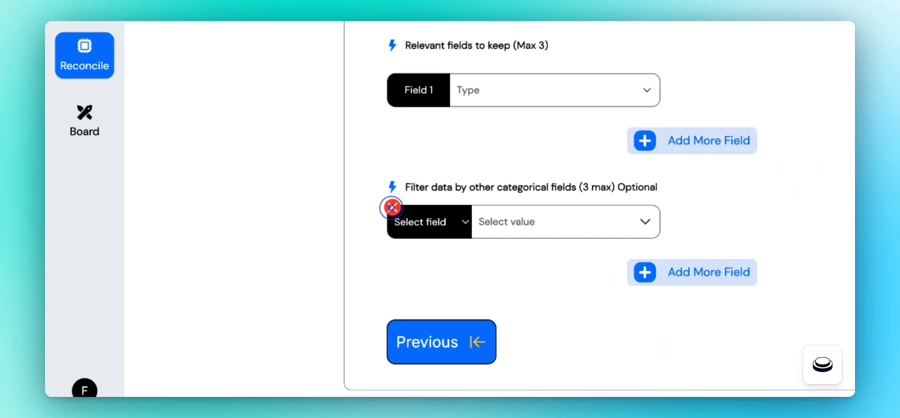
pyautogui.click(392, 208)
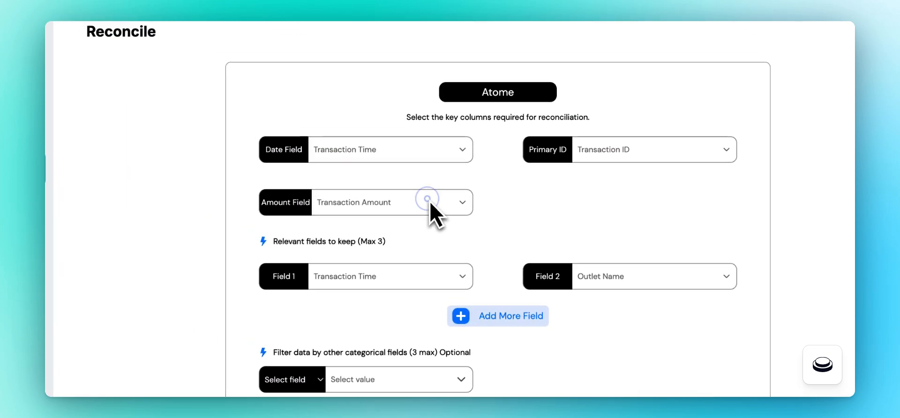
# Step: Set Atome's primary ID to E-commerce Platform Order ID and check the date field's options, keeping Transaction Time
pyautogui.click(427, 198)
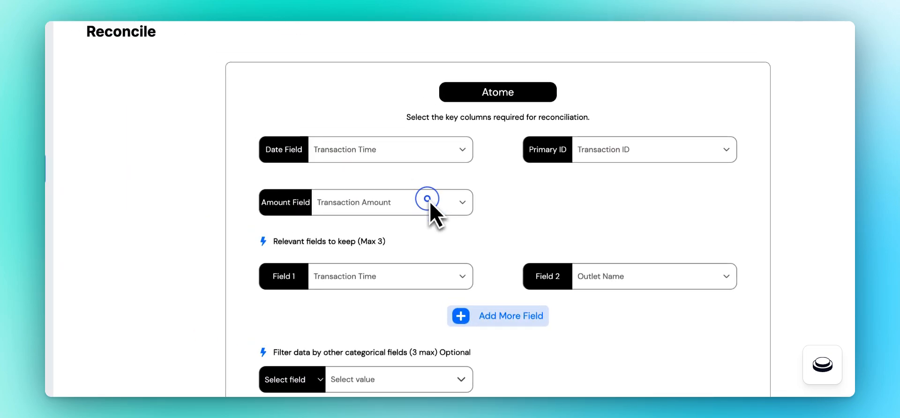
pyautogui.click(428, 199)
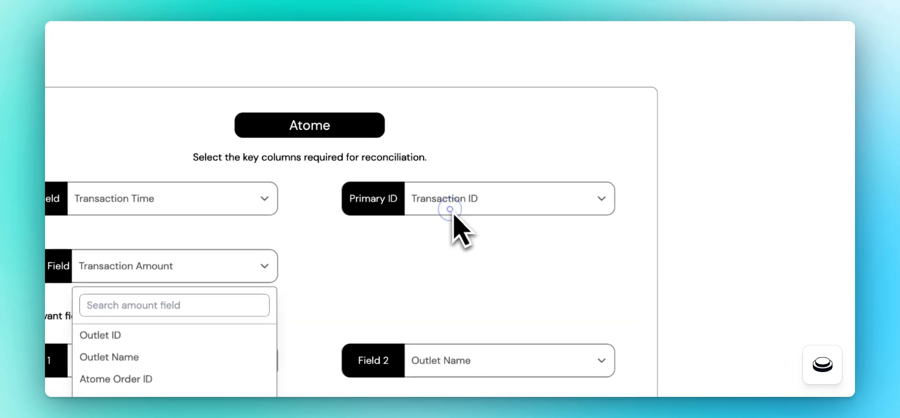
pyautogui.click(450, 209)
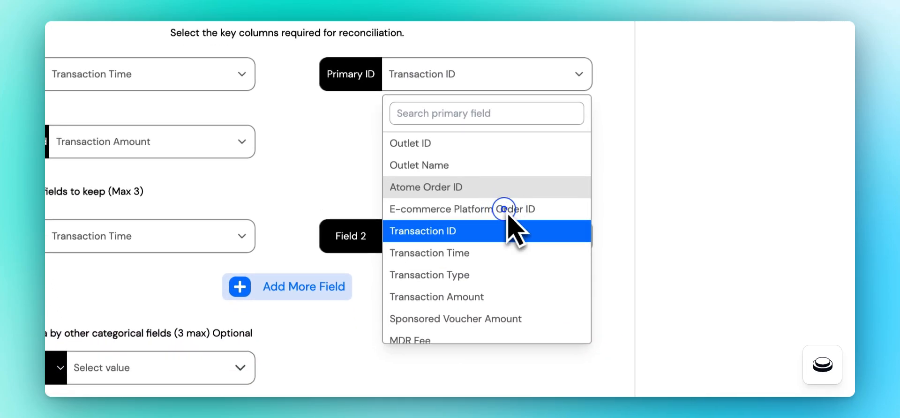
pyautogui.click(504, 210)
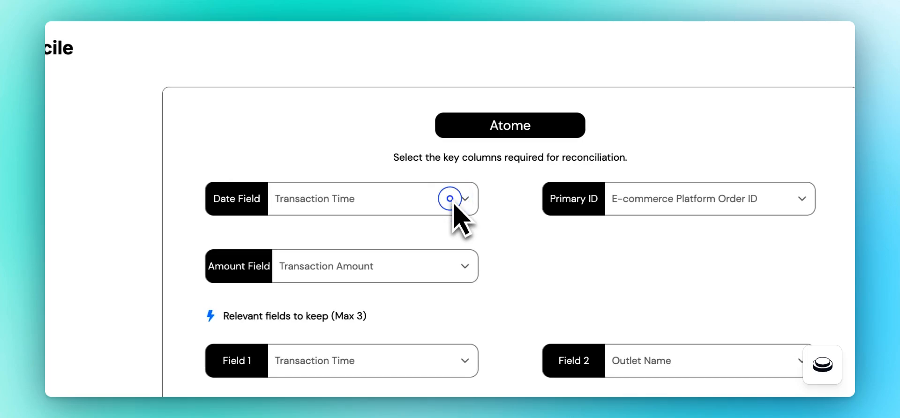
pyautogui.click(450, 199)
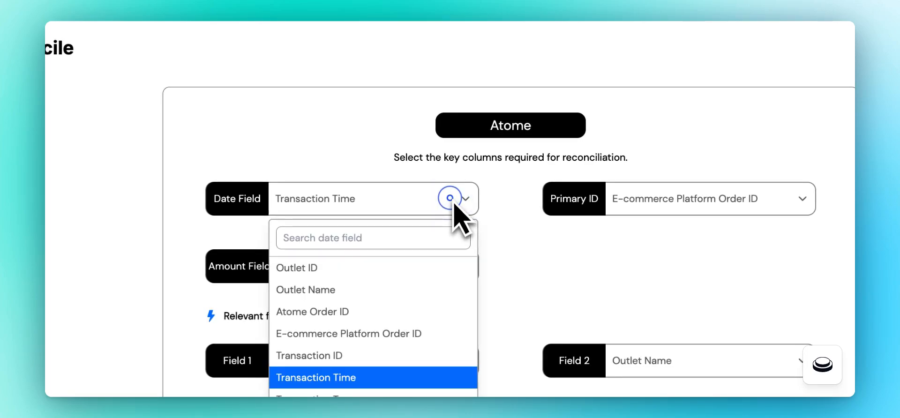
pyautogui.click(453, 204)
# Step: Keep Transaction Type as Atome's only relevant field, removing Field 2 and the empty categorical filter
pyautogui.scroll(-2, 531, 193)
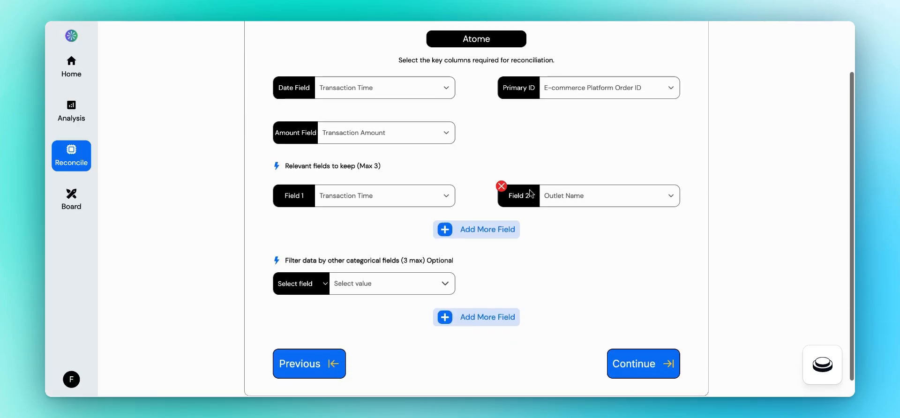
pyautogui.click(424, 194)
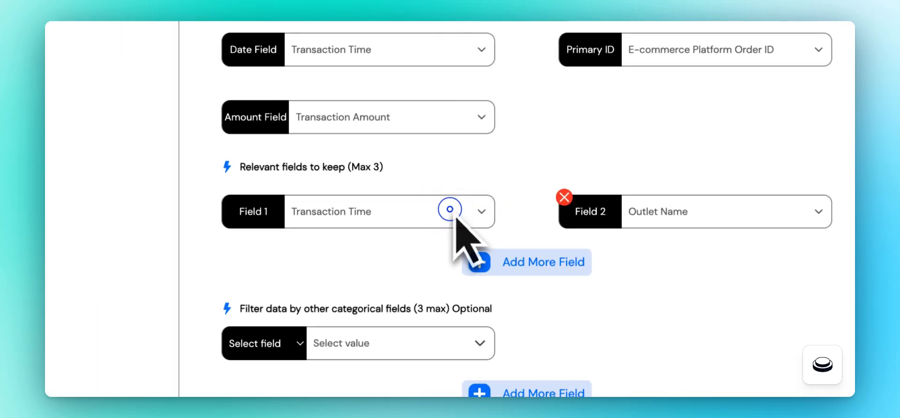
pyautogui.write('ty')
pyautogui.click(431, 228)
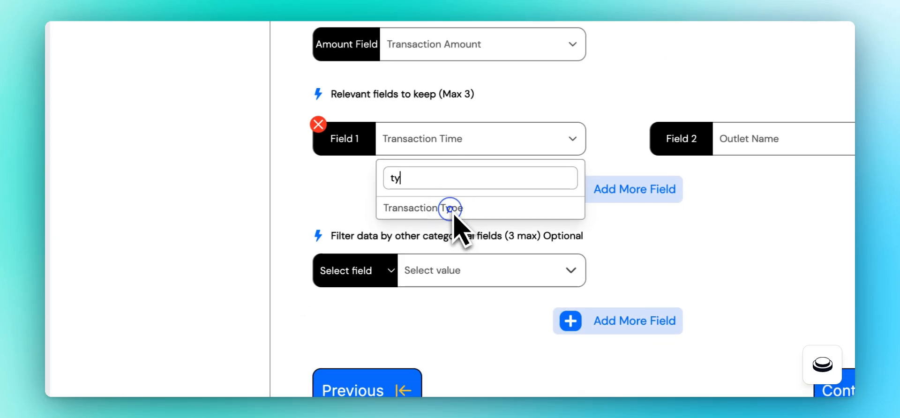
pyautogui.click(453, 209)
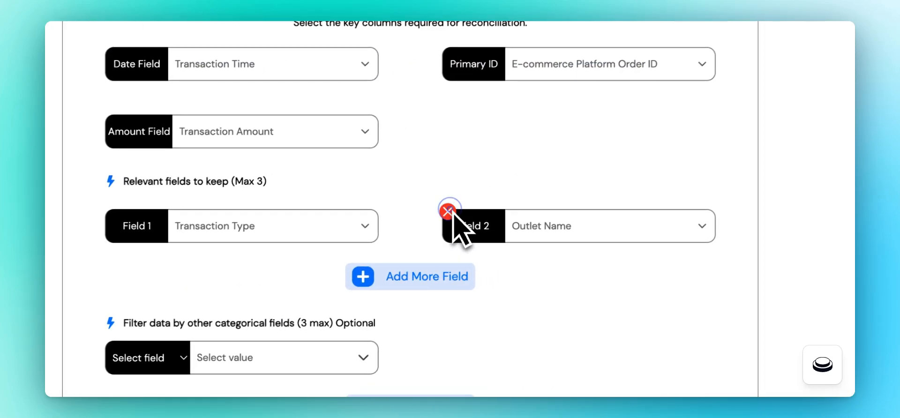
pyautogui.click(449, 210)
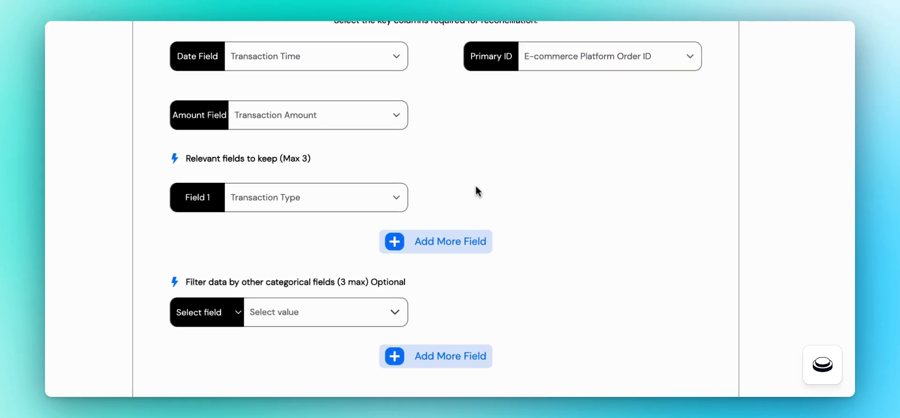
pyautogui.moveTo(282, 278)
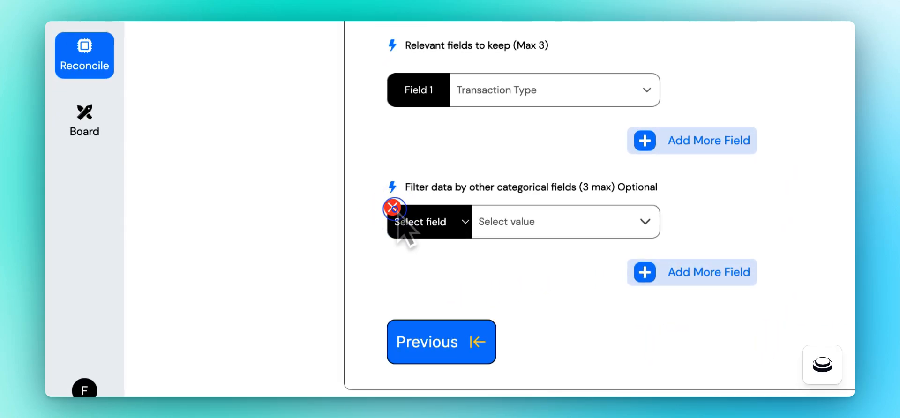
pyautogui.click(393, 208)
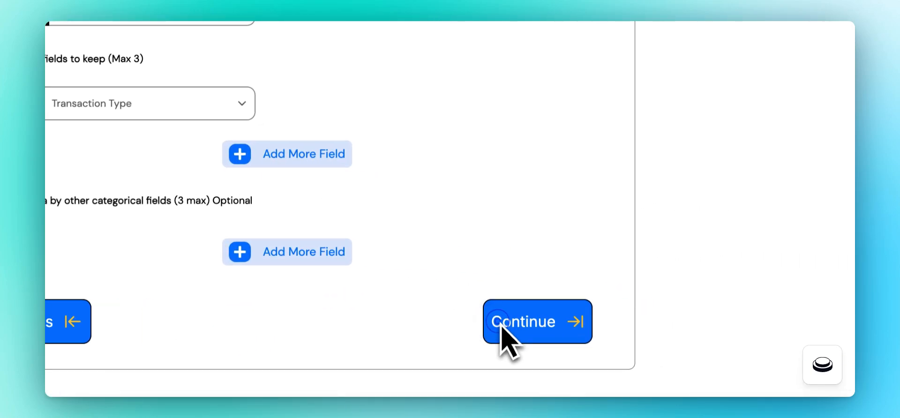
# Step: Finish the field setup and reconcile the data for all dates, keeping it combined into one single file
pyautogui.click(500, 323)
pyautogui.click(317, 265)
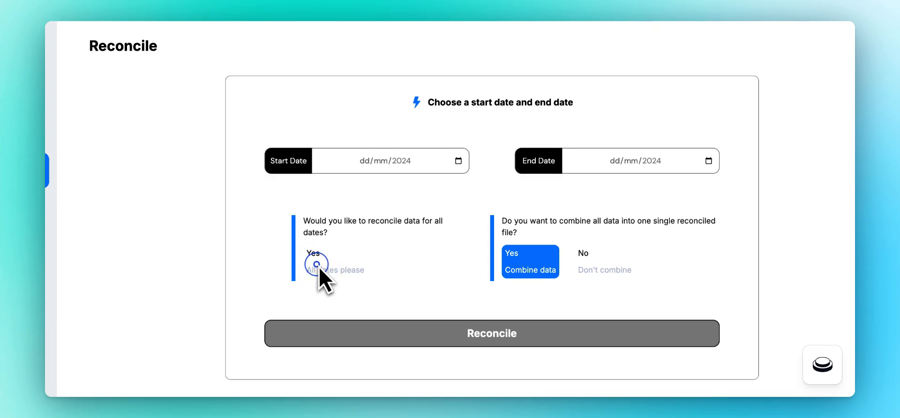
pyautogui.click(317, 265)
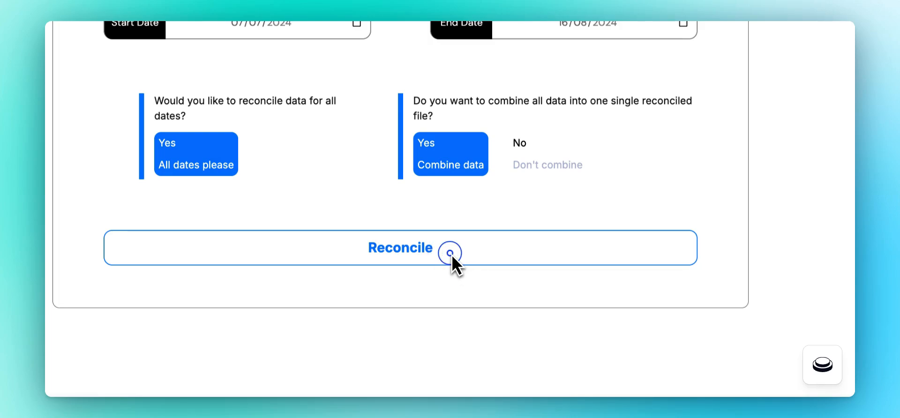
pyautogui.click(451, 253)
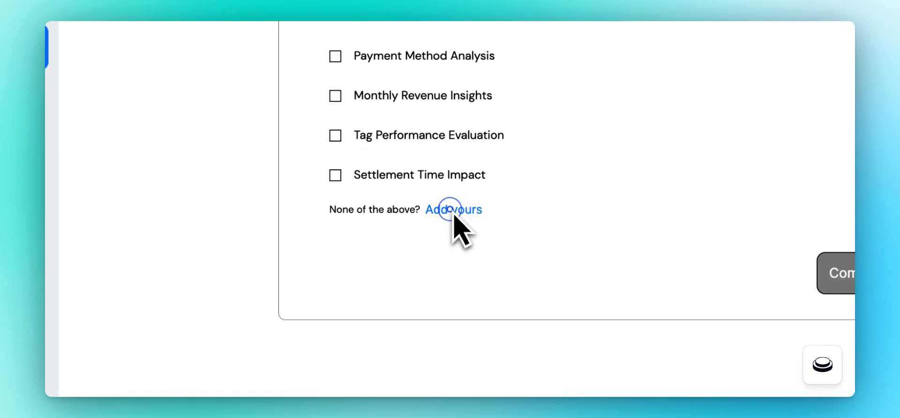
# Step: Add "A list of all refunds" as a custom analytic to calculate automatically
pyautogui.click(450, 210)
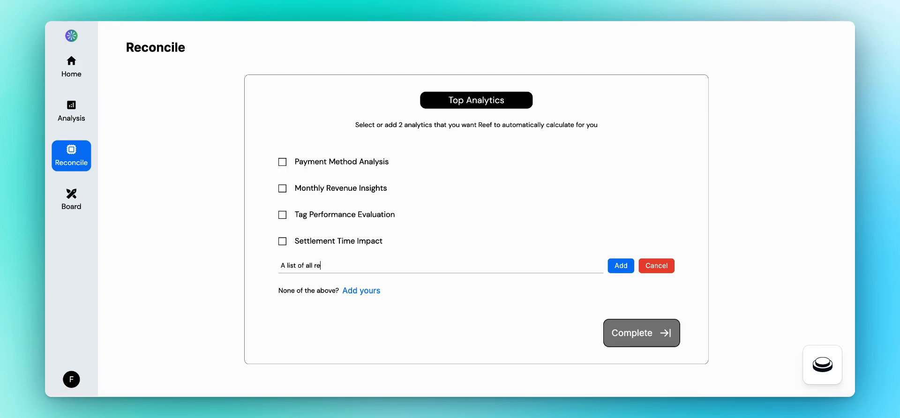
pyautogui.click(620, 269)
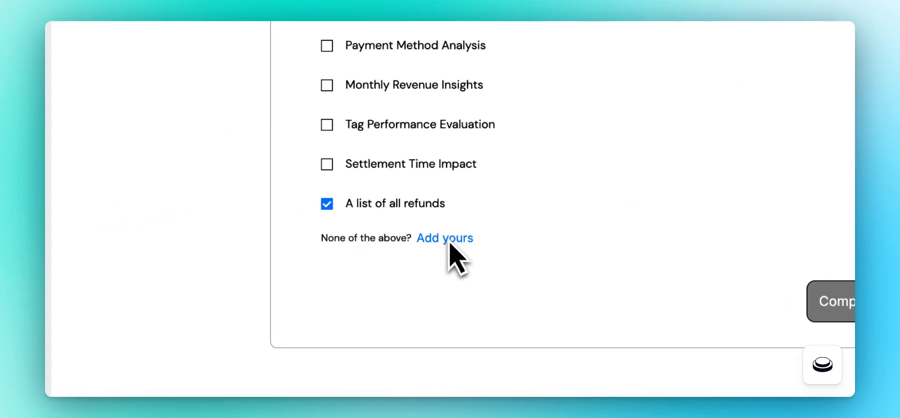
pyautogui.click(203, 263)
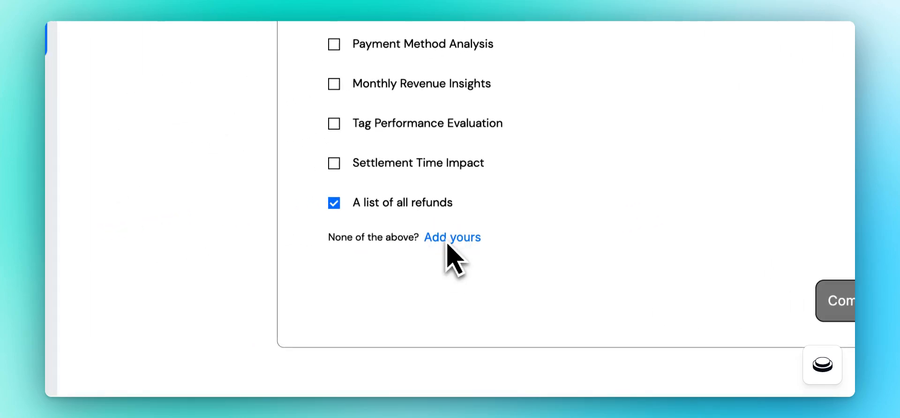
# Step: Add "All duplicate transactions if any" as the second custom analytic and complete the reconciliation
pyautogui.click(453, 245)
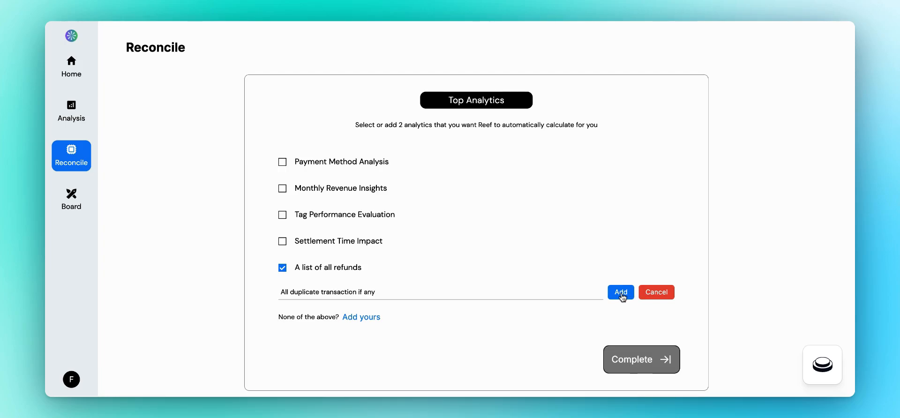
pyautogui.click(354, 291)
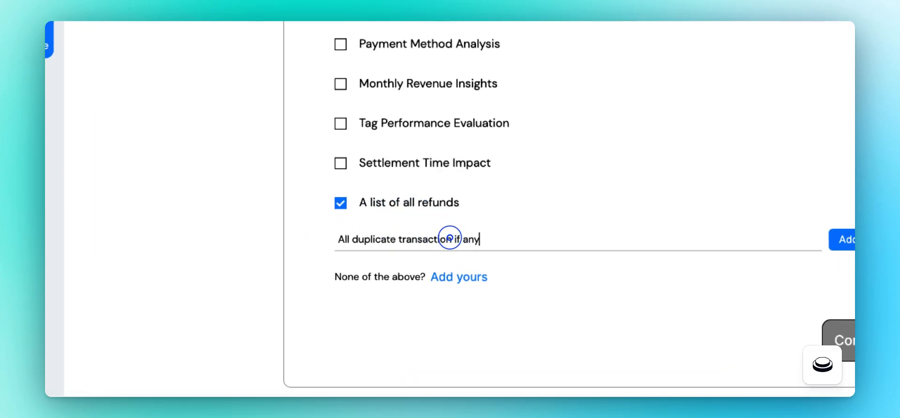
pyautogui.write('s')
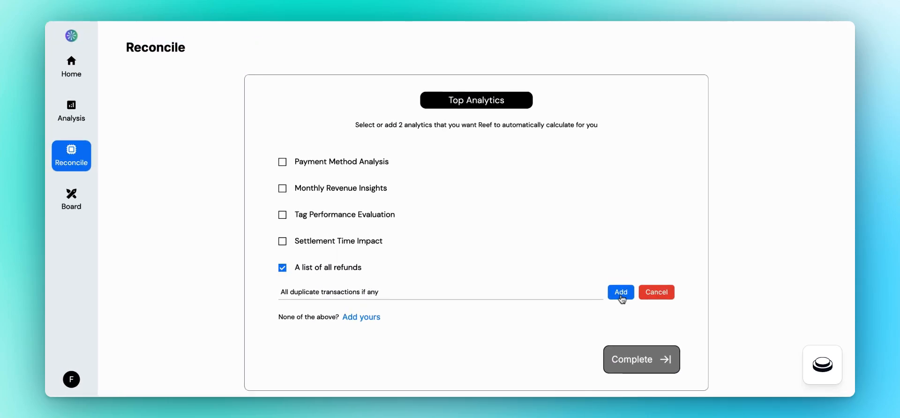
pyautogui.click(621, 295)
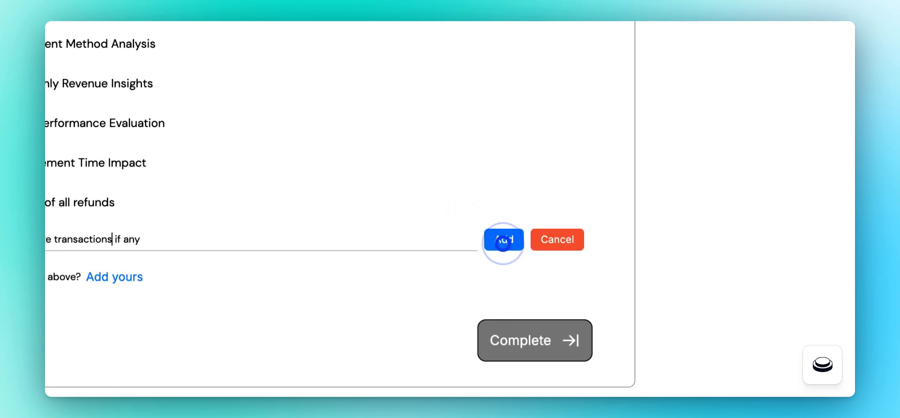
pyautogui.click(504, 241)
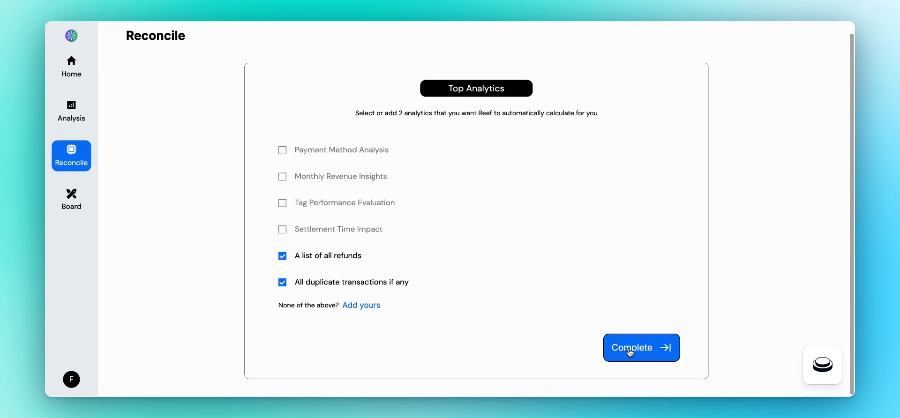
pyautogui.click(629, 355)
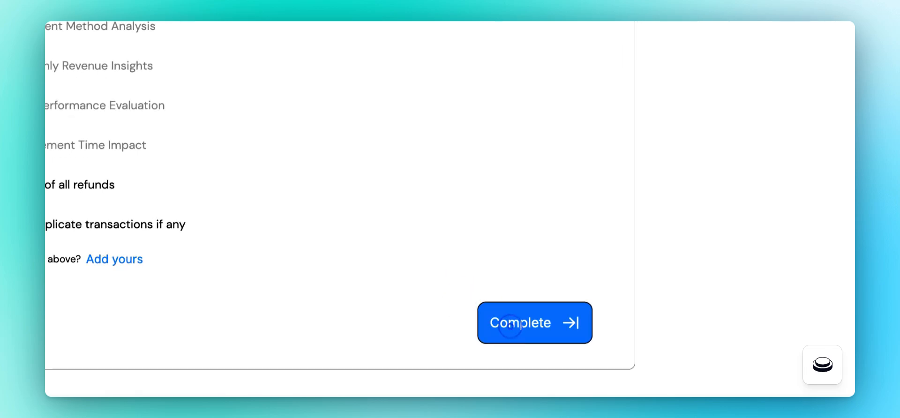
pyautogui.click(627, 349)
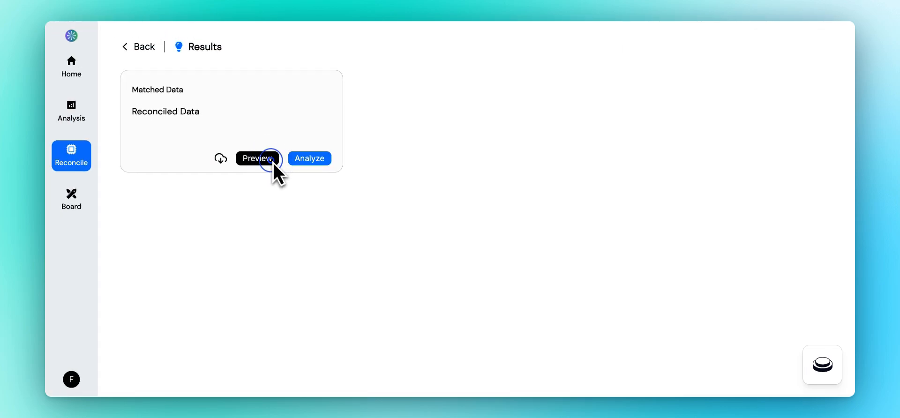
# Step: Preview the reconciled data, checking its columns and rows on the first two pages, and return to the results
pyautogui.click(272, 161)
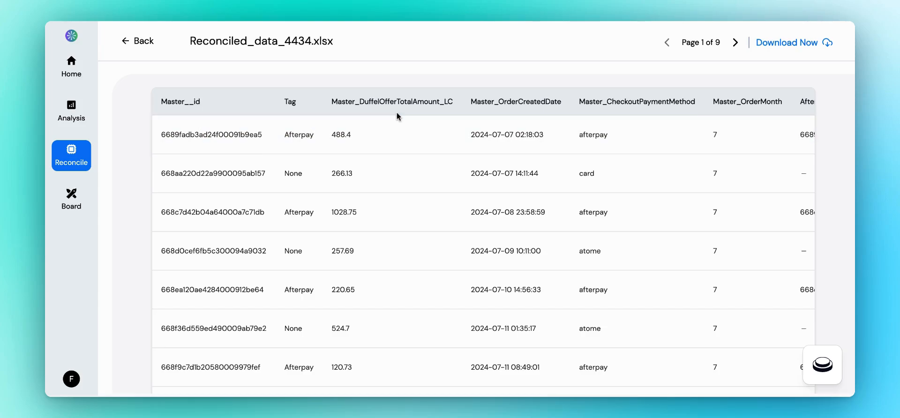
pyautogui.hscroll(3, 406, 141)
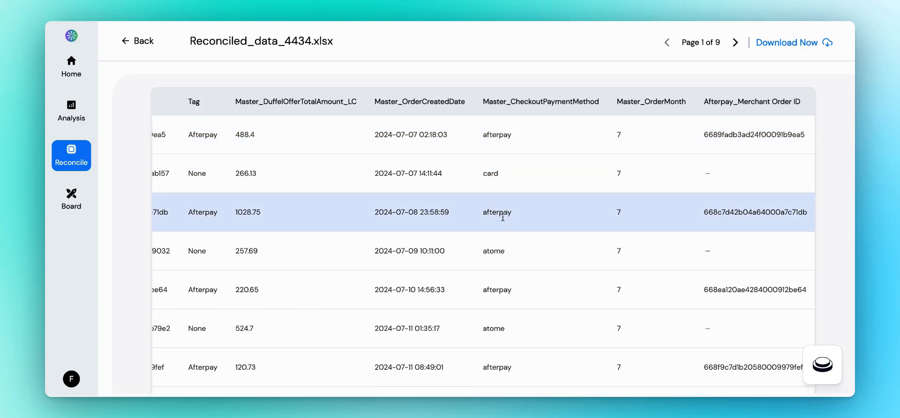
pyautogui.scroll(-3, 507, 270)
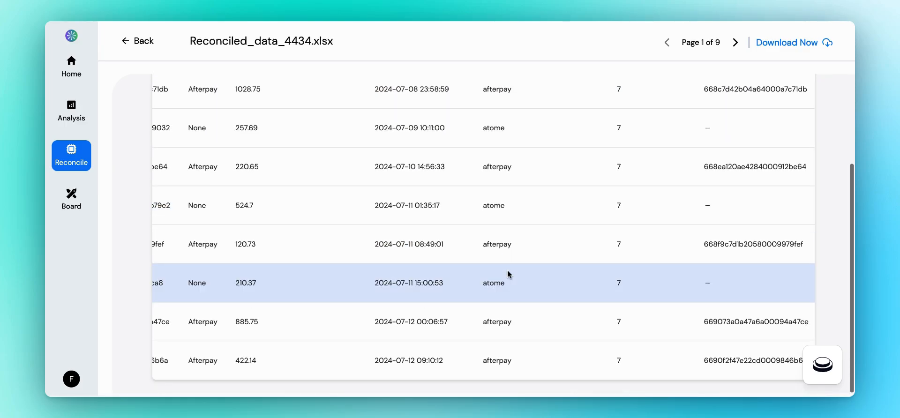
pyautogui.scroll(3, 507, 270)
pyautogui.hscroll(-2, 507, 270)
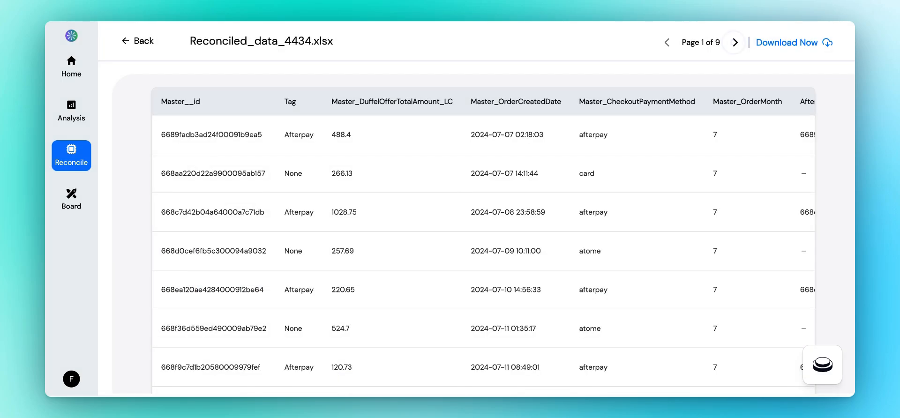
pyautogui.click(734, 42)
pyautogui.click(734, 43)
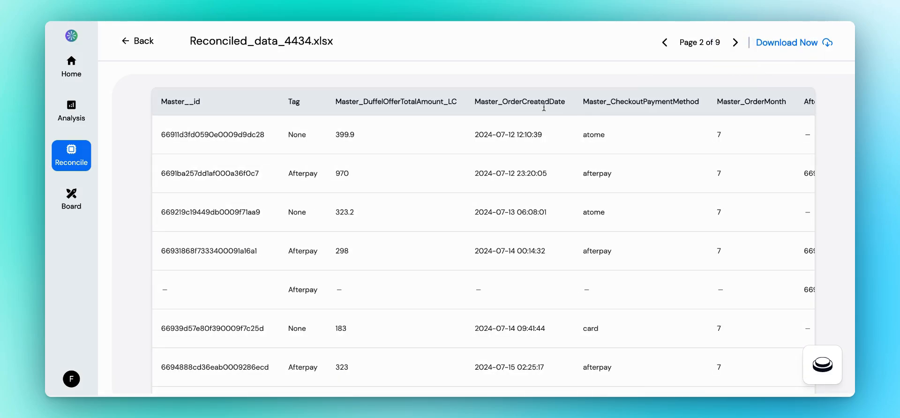
pyautogui.click(125, 41)
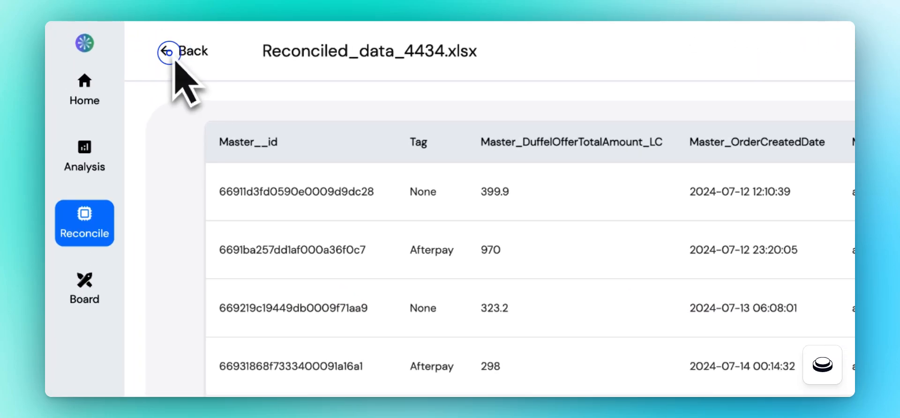
# Step: Analyze the reconciled data with the instruction "Plot scatter graph of of transaction over time" and look over the resulting chart
pyautogui.click(314, 159)
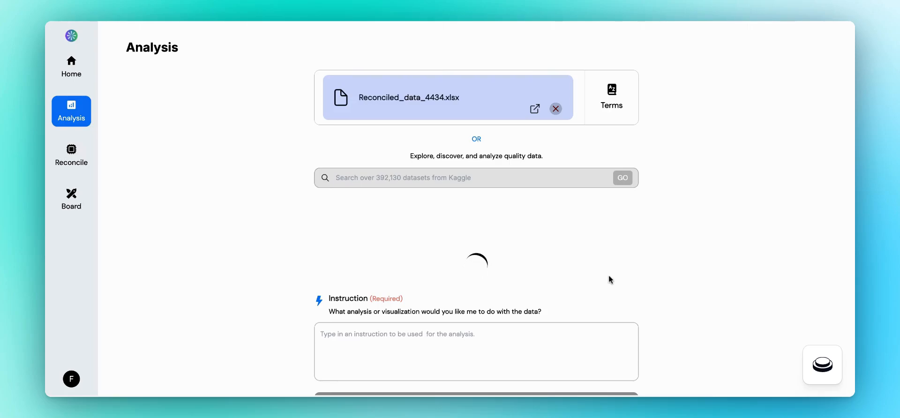
pyautogui.scroll(-1, 553, 284)
pyautogui.click(470, 315)
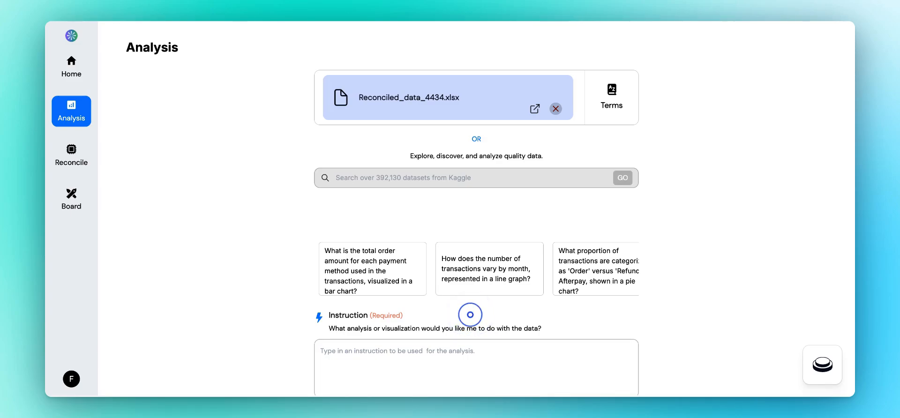
pyautogui.scroll(-3, 474, 323)
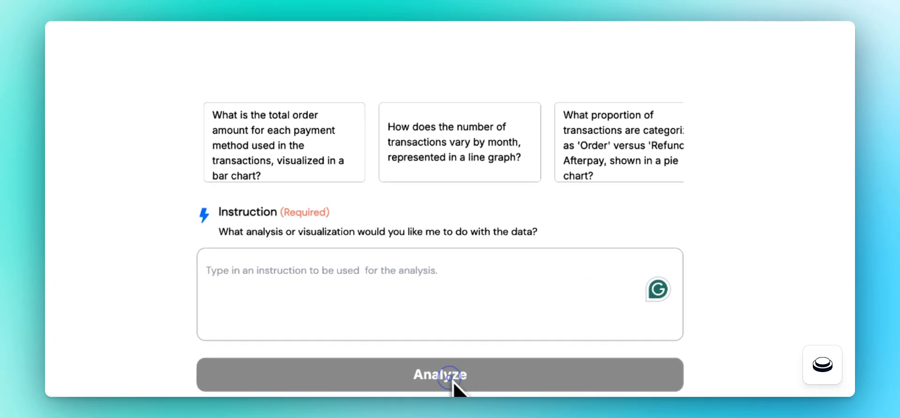
pyautogui.click(451, 377)
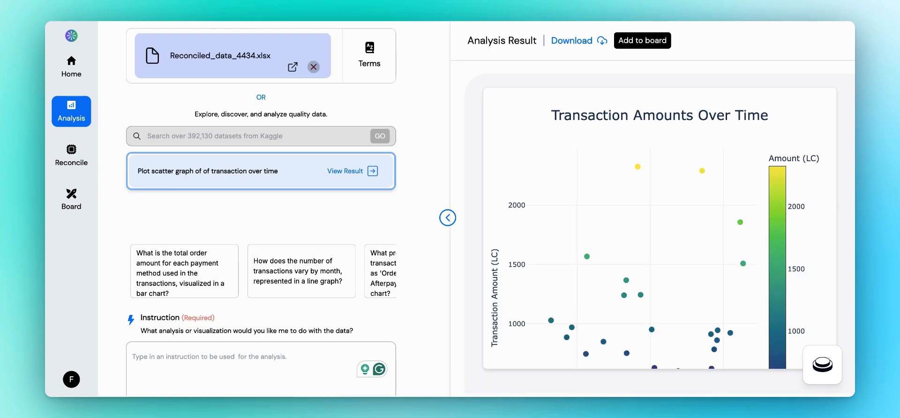
pyautogui.scroll(-5, 572, 296)
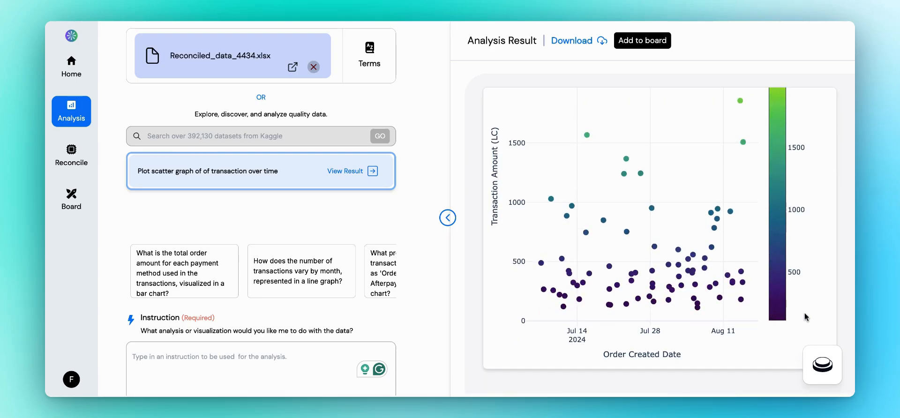
pyautogui.scroll(4, 829, 274)
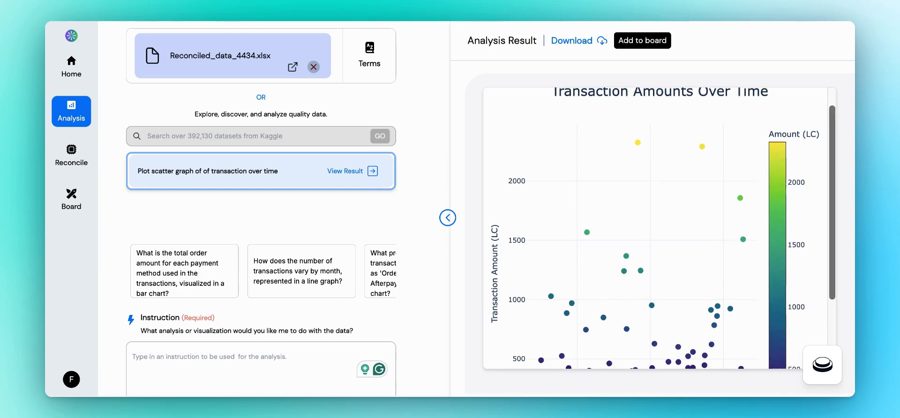
pyautogui.scroll(-3, 663, 227)
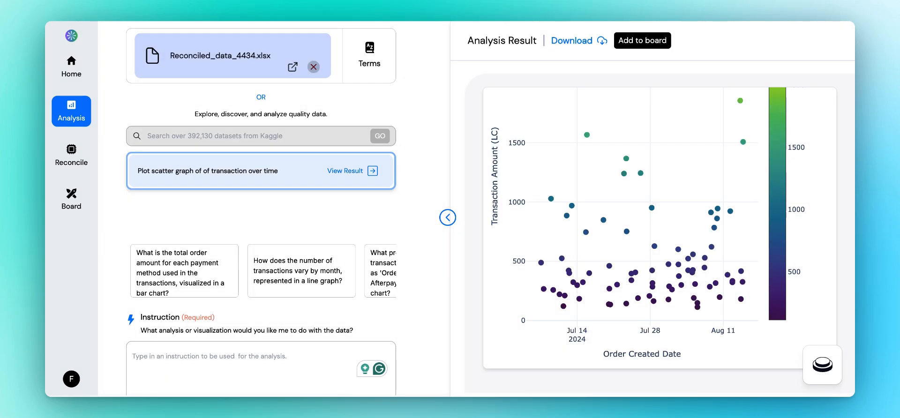